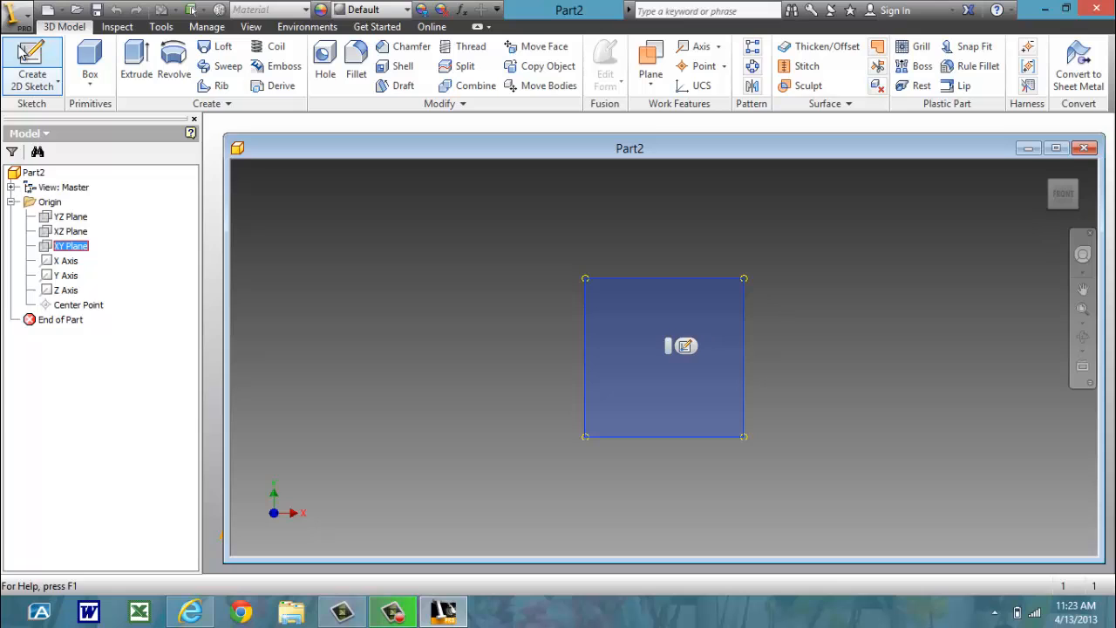
Start a 2D sketch on the XY plane and draw a rectangle around the origin, about 1.69 in wide
click(32, 56)
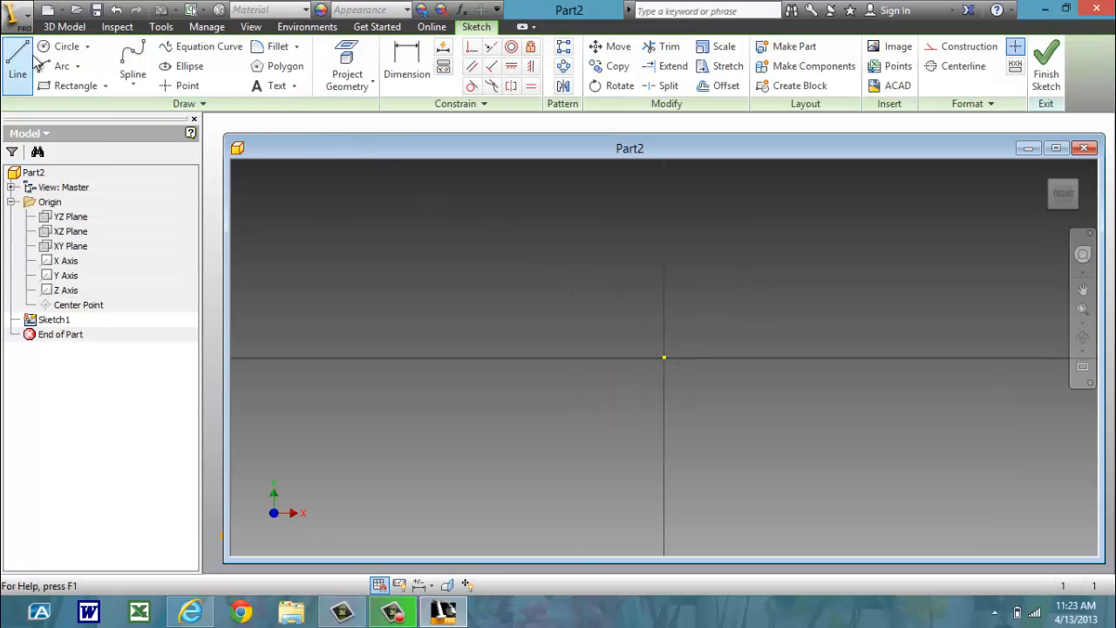
click(75, 85)
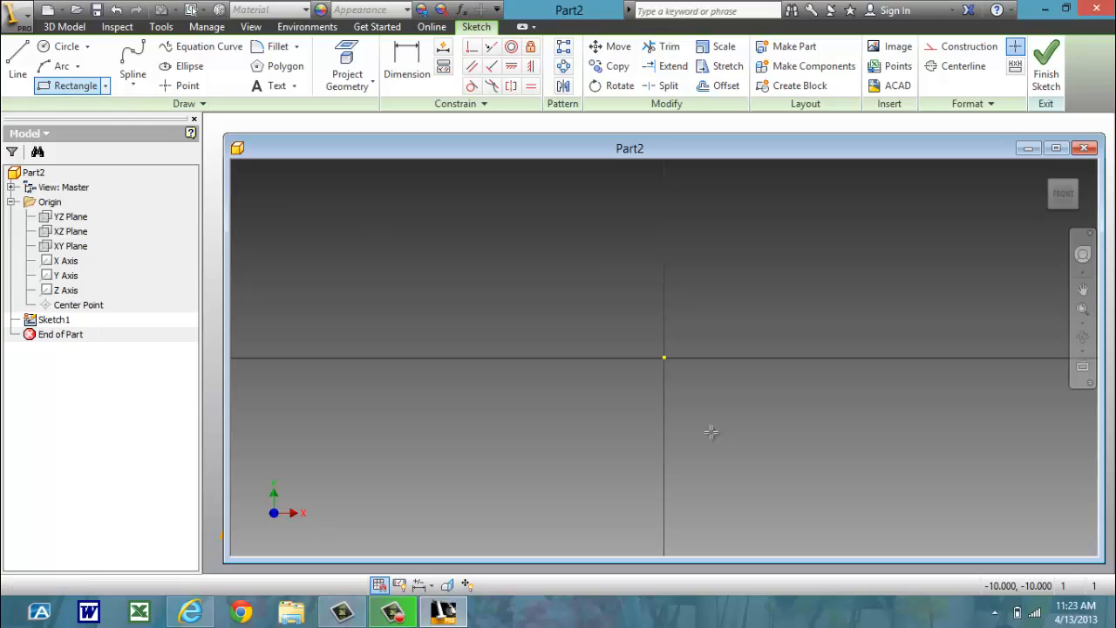
click(488, 282)
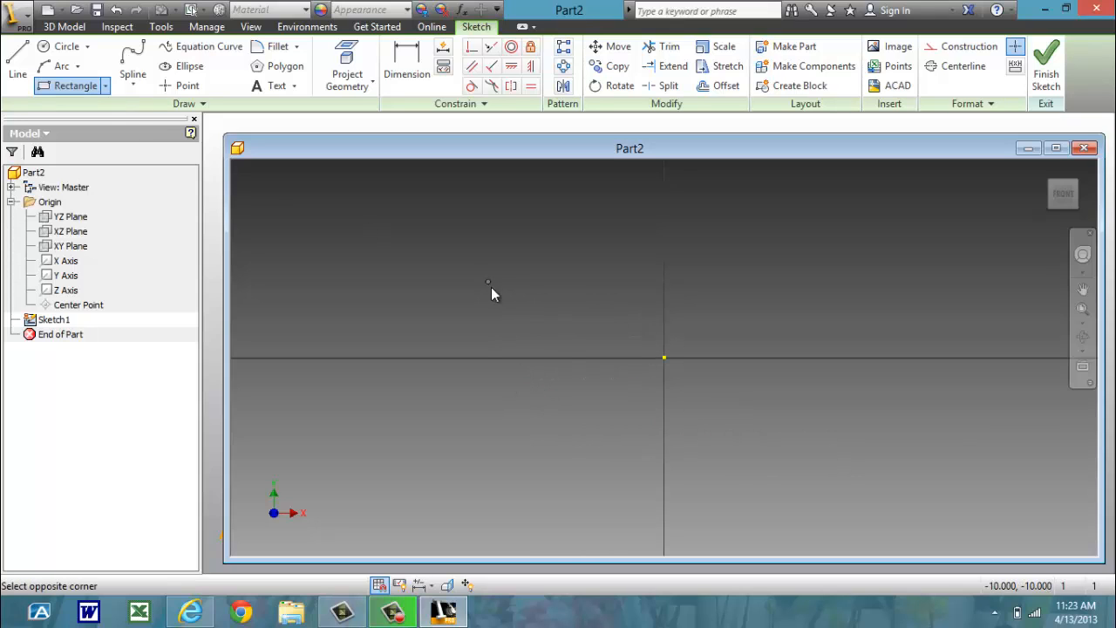
key(Escape)
click(828, 424)
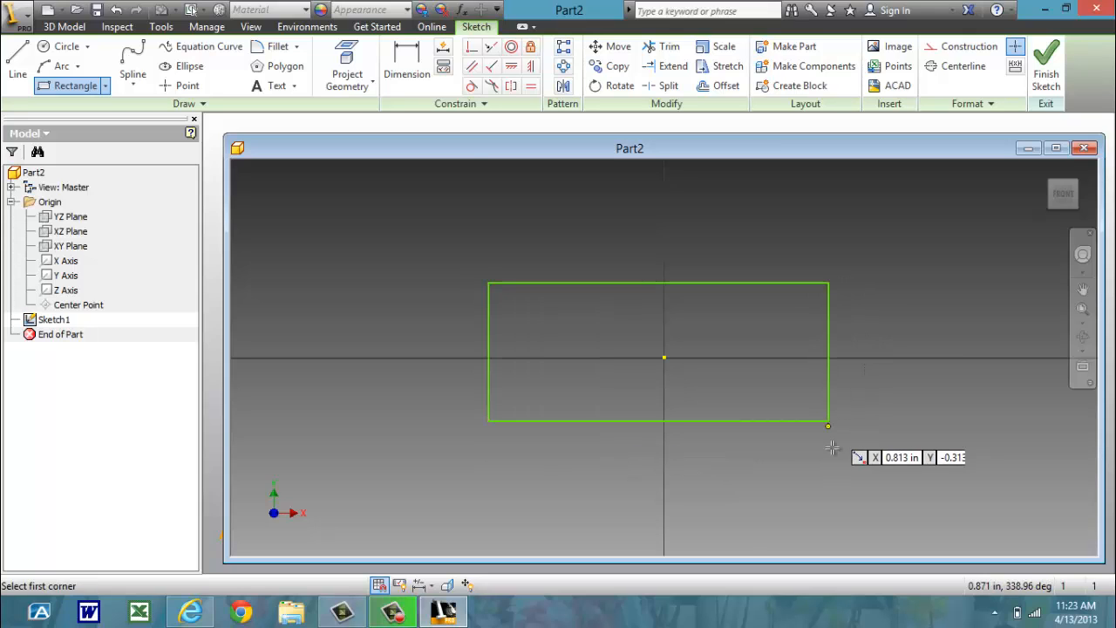
Dimension the rectangle's width between its upper corners and set it to 1.5 in
click(393, 87)
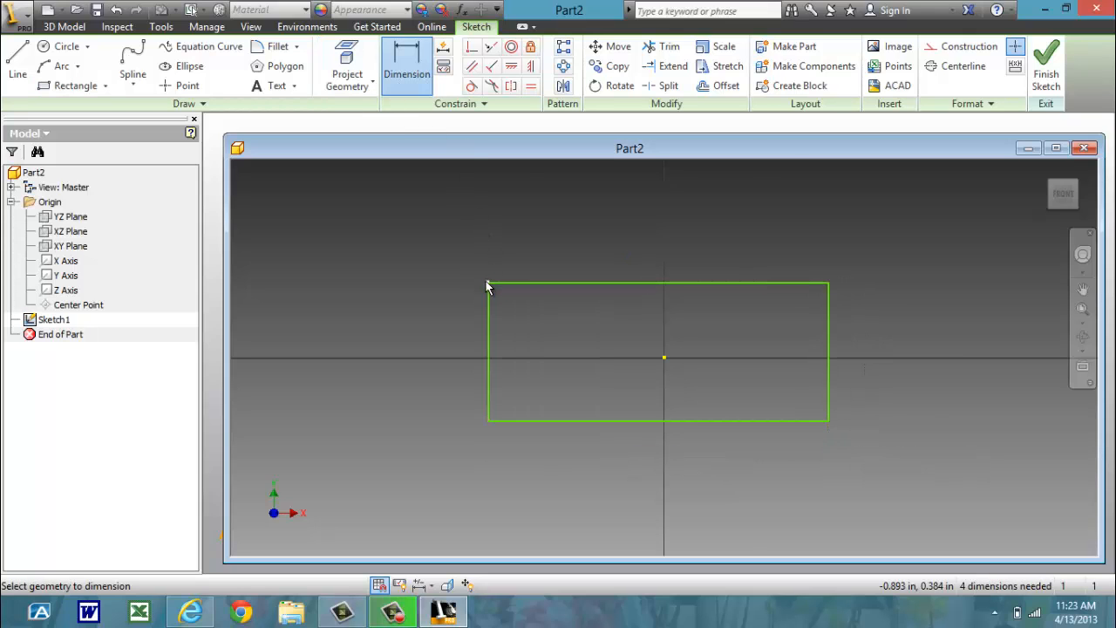
click(826, 285)
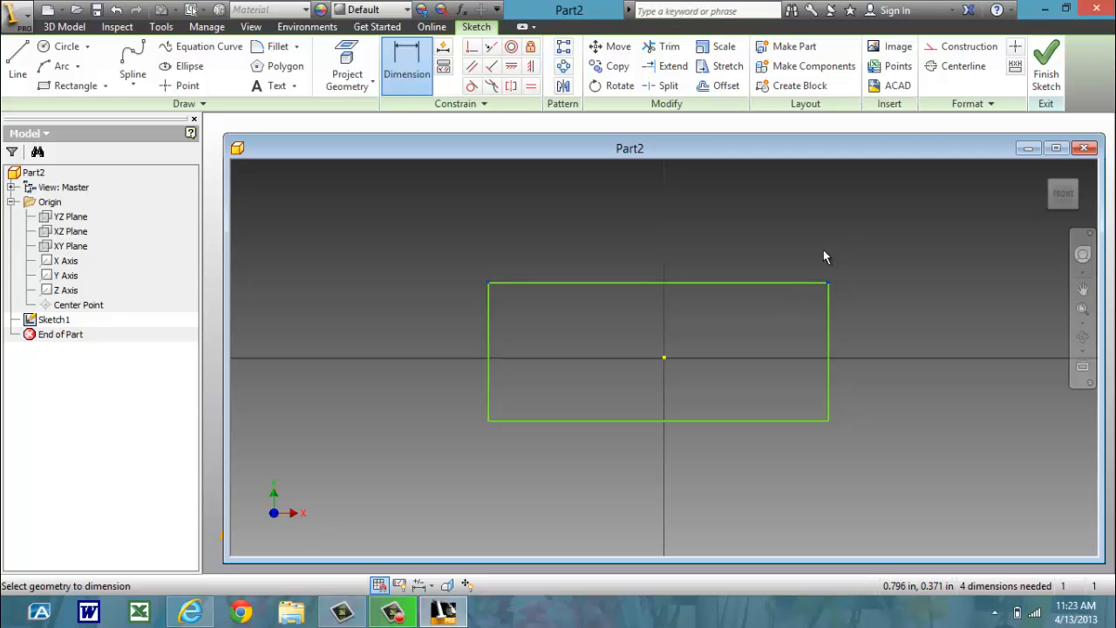
click(662, 224)
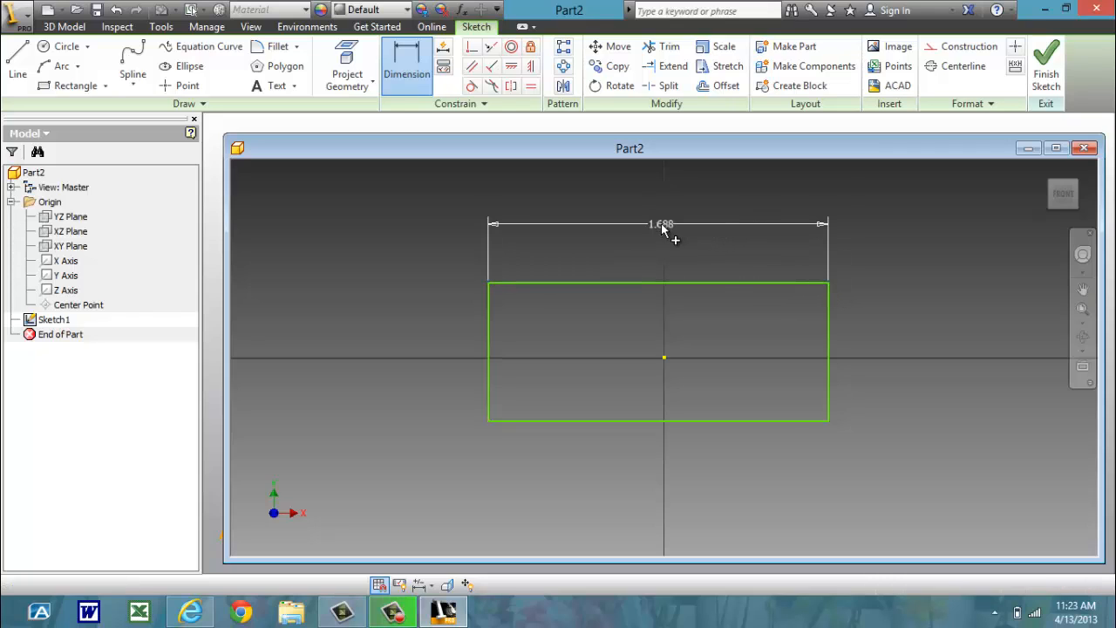
text(1.5)
key(Return)
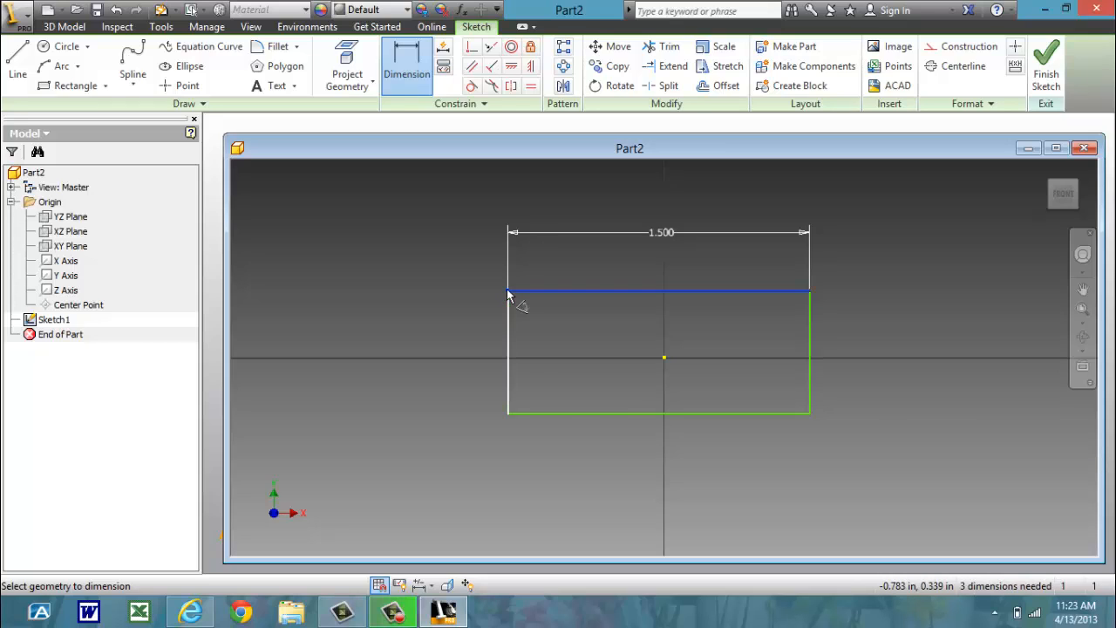
click(509, 410)
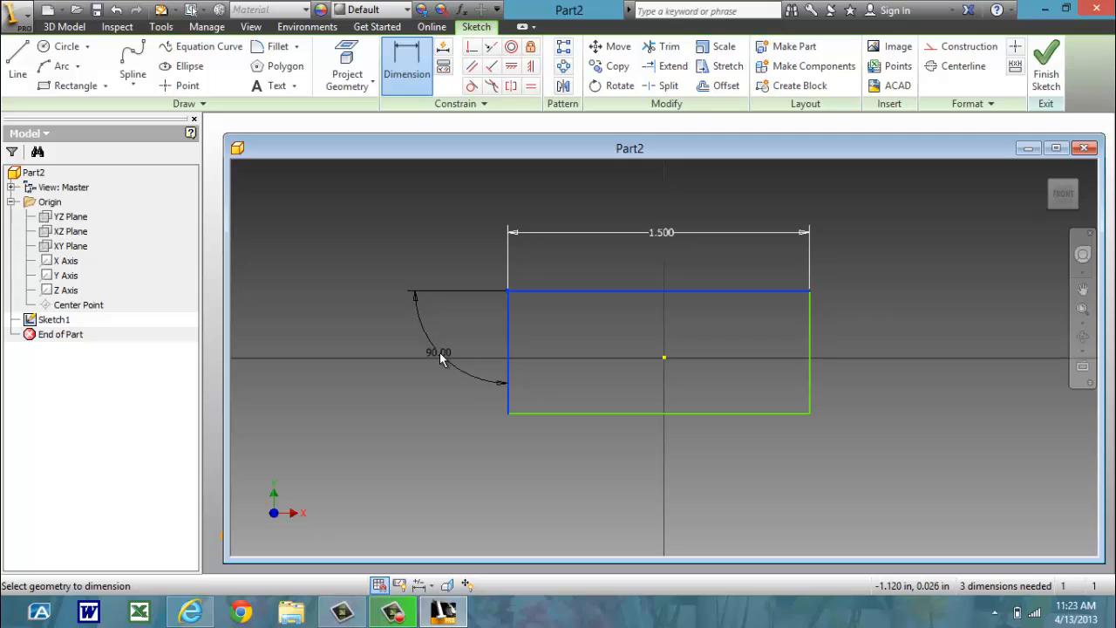
right_click(441, 360)
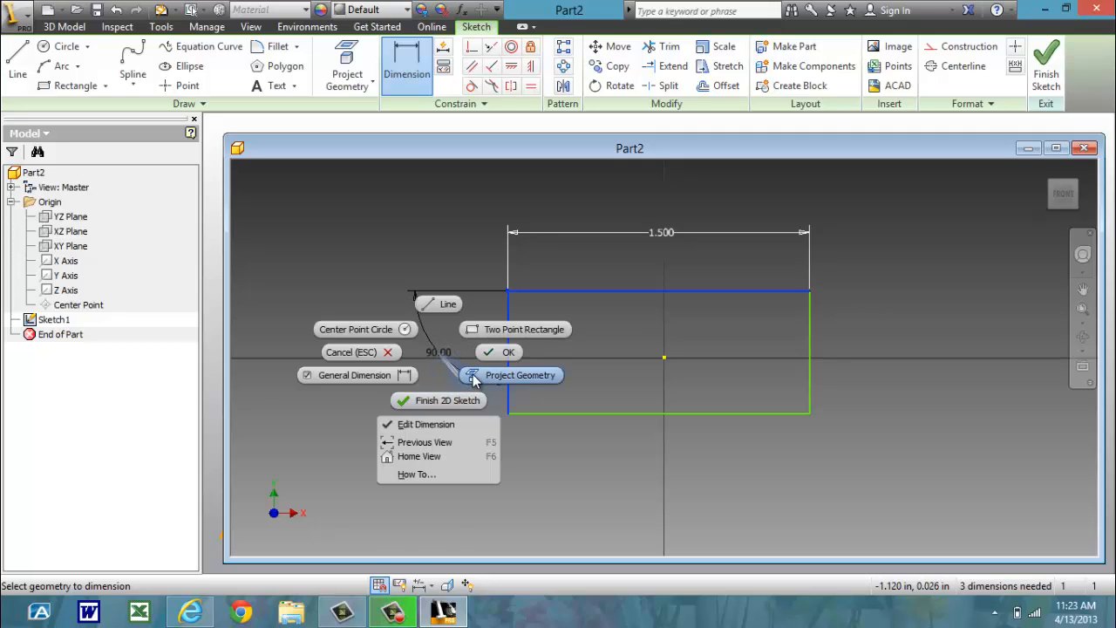
click(493, 354)
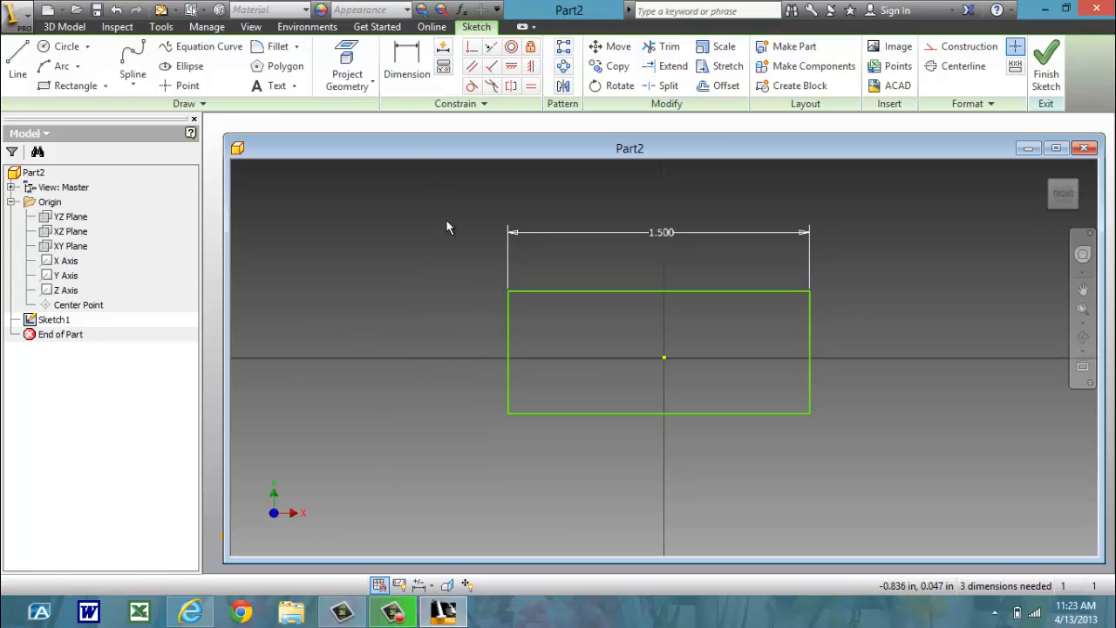
Dimension the rectangle's height between its left corners as 0.5 in and finish the sketch
click(399, 68)
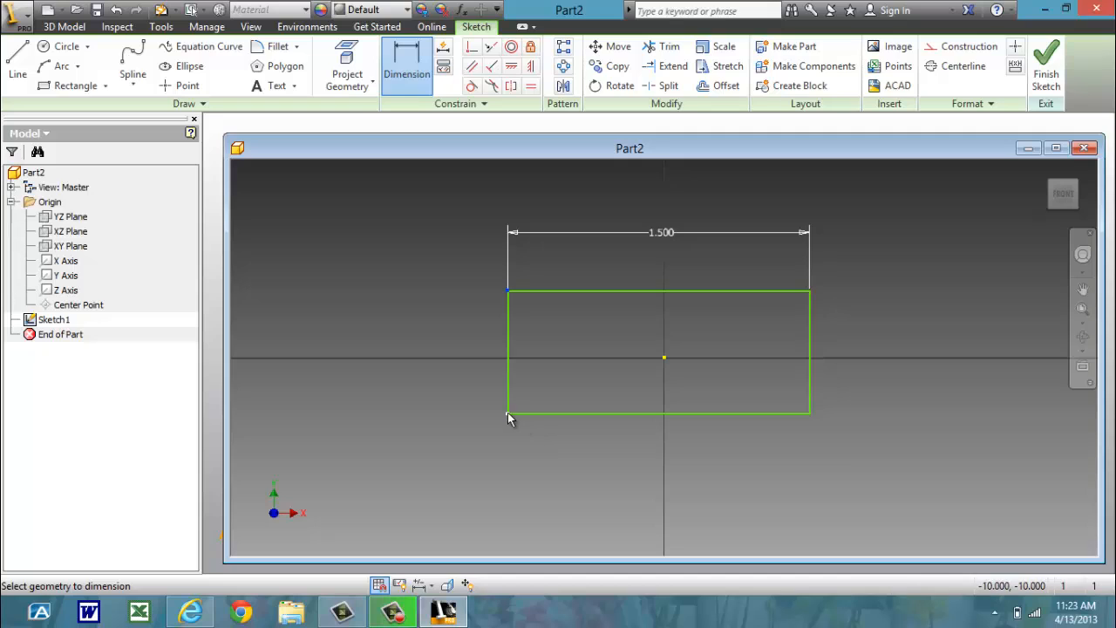
click(458, 347)
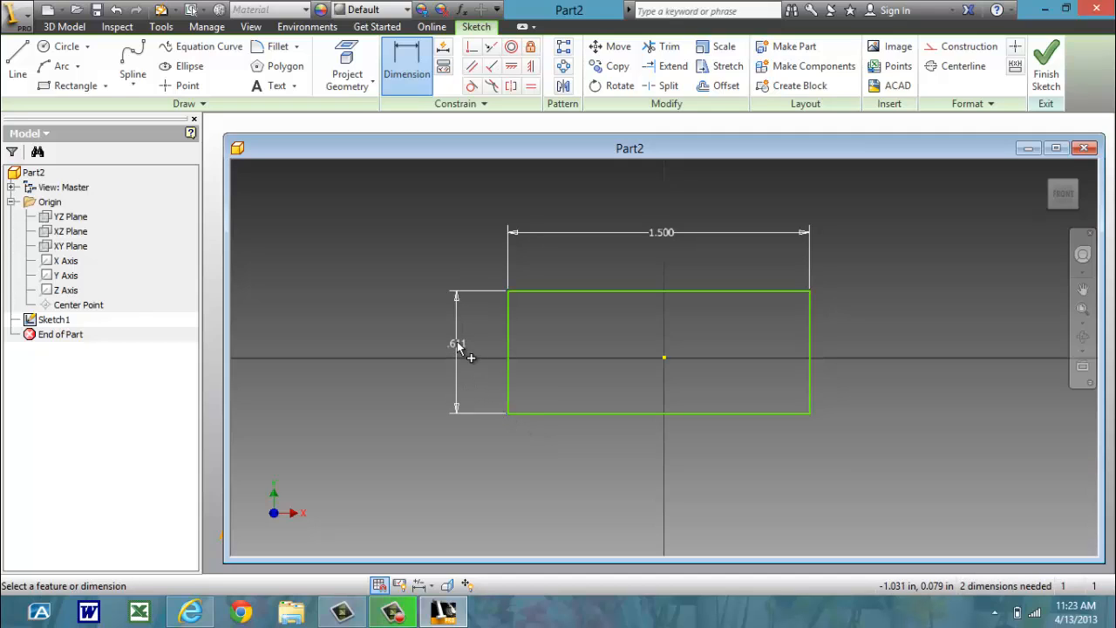
text(.5)
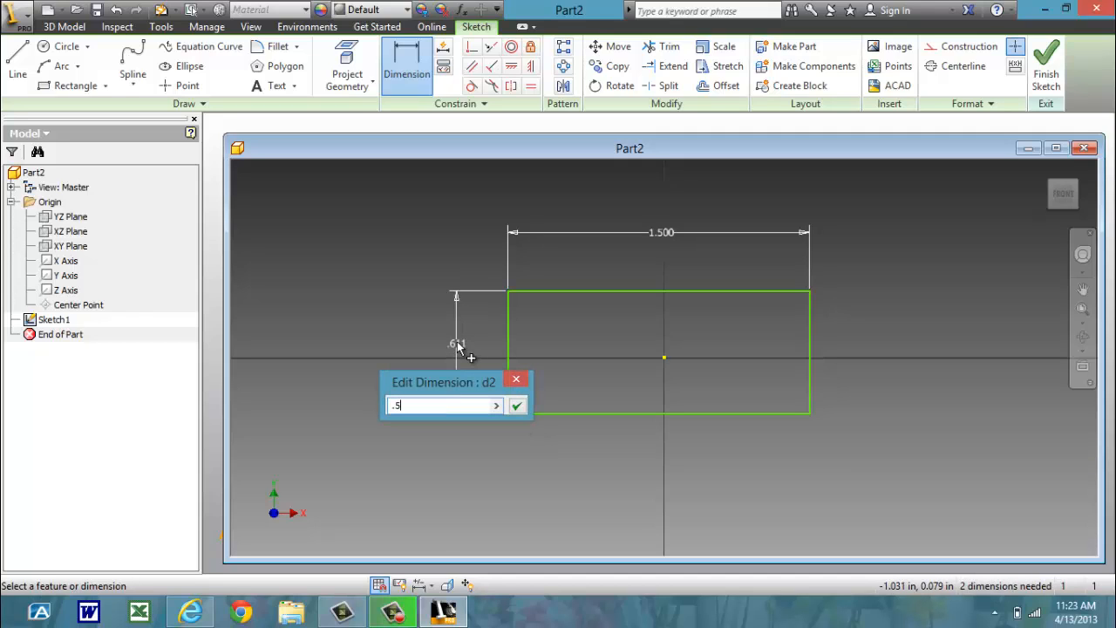
click(518, 408)
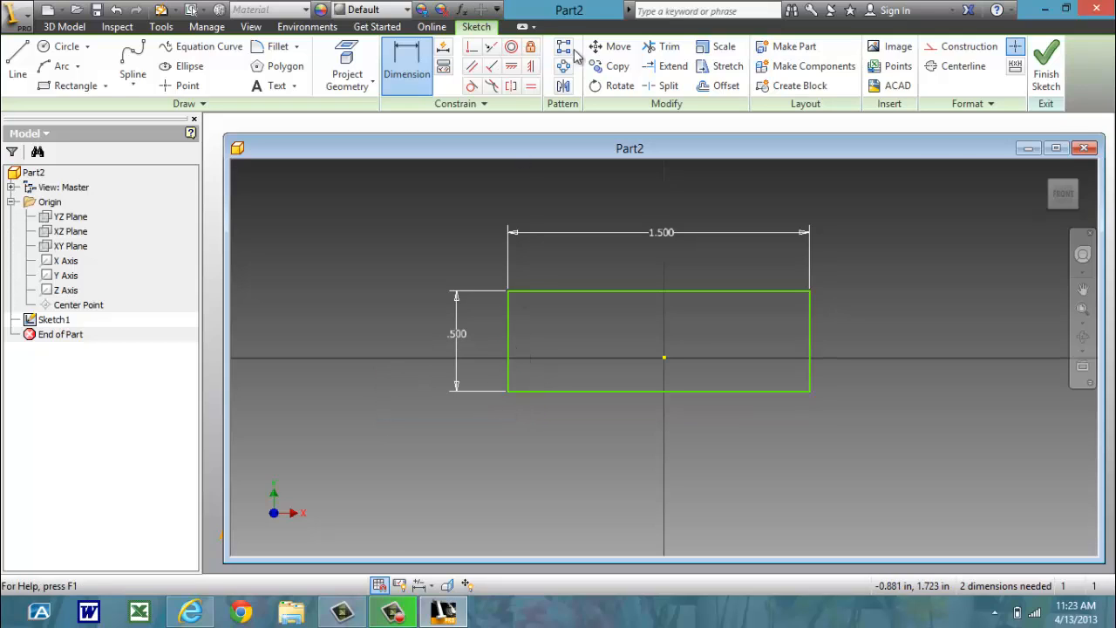
click(1047, 70)
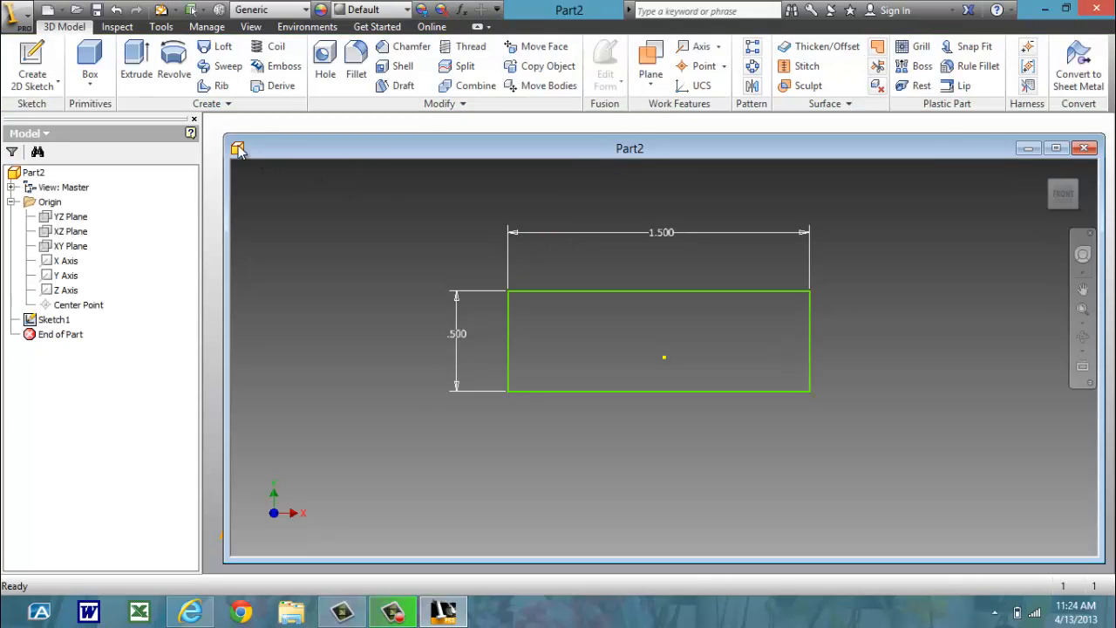
Start an extrusion of the rectangle profile with a distance of 0.25 in
click(137, 66)
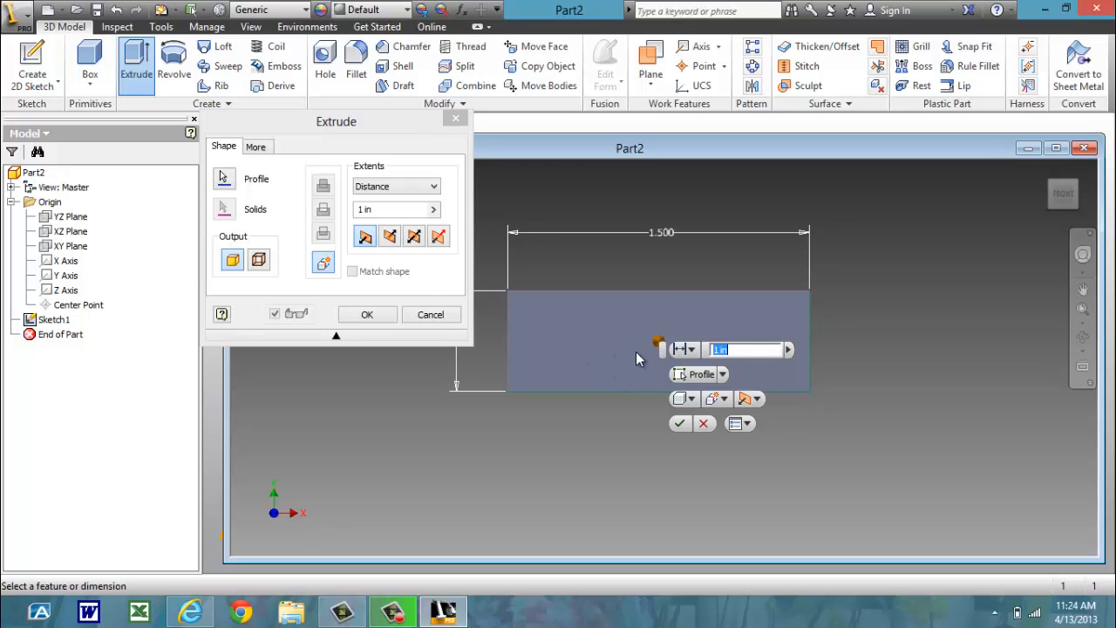
click(427, 317)
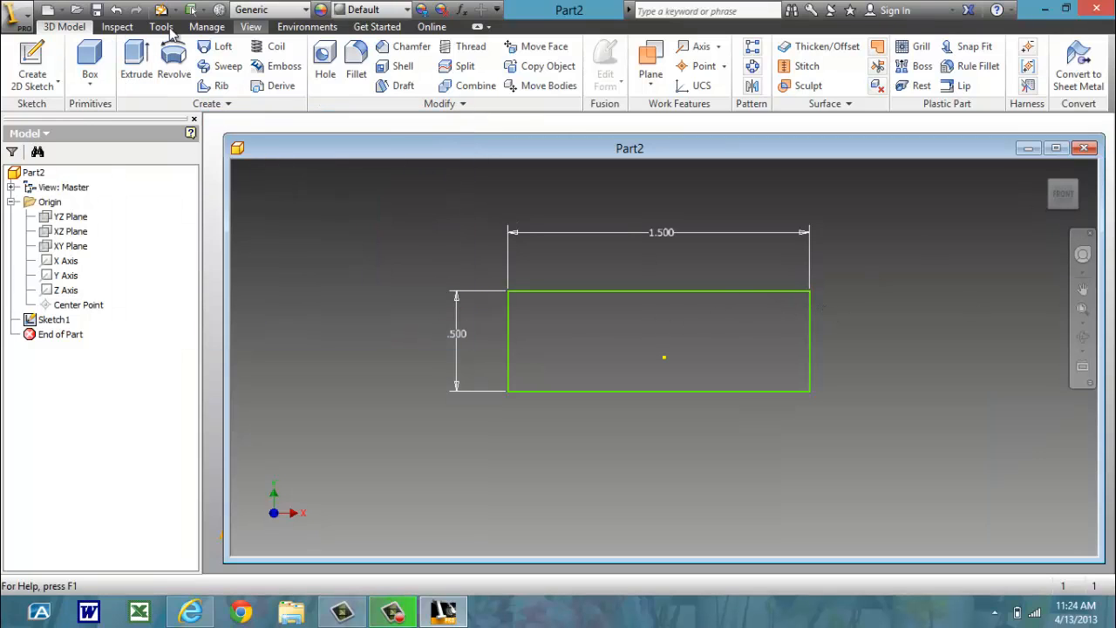
click(147, 57)
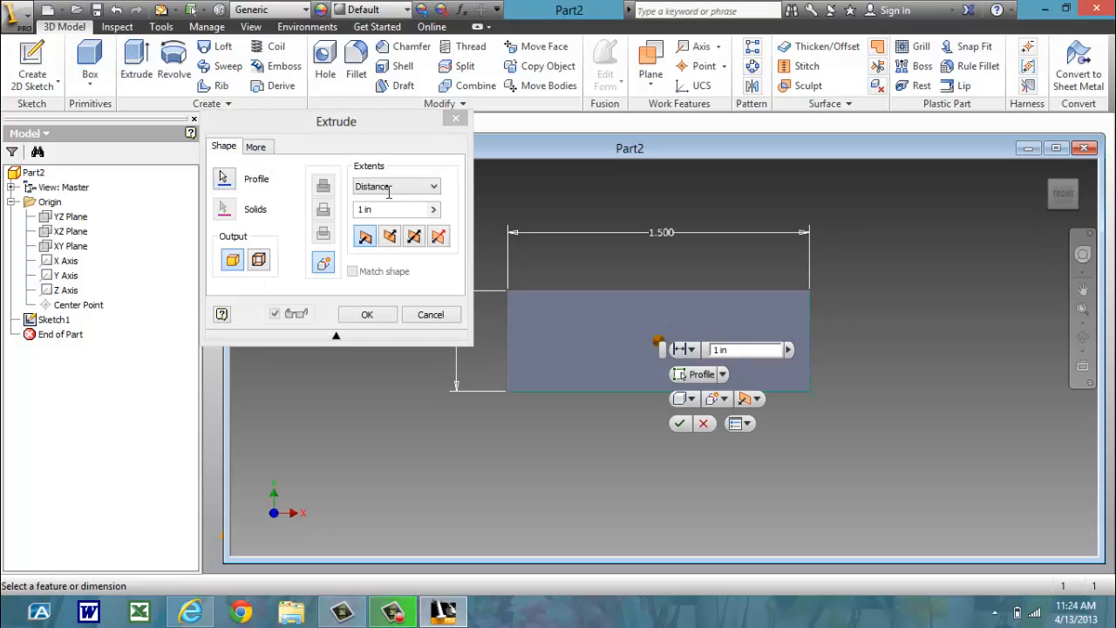
drag(394, 212, 330, 211)
text(.25)
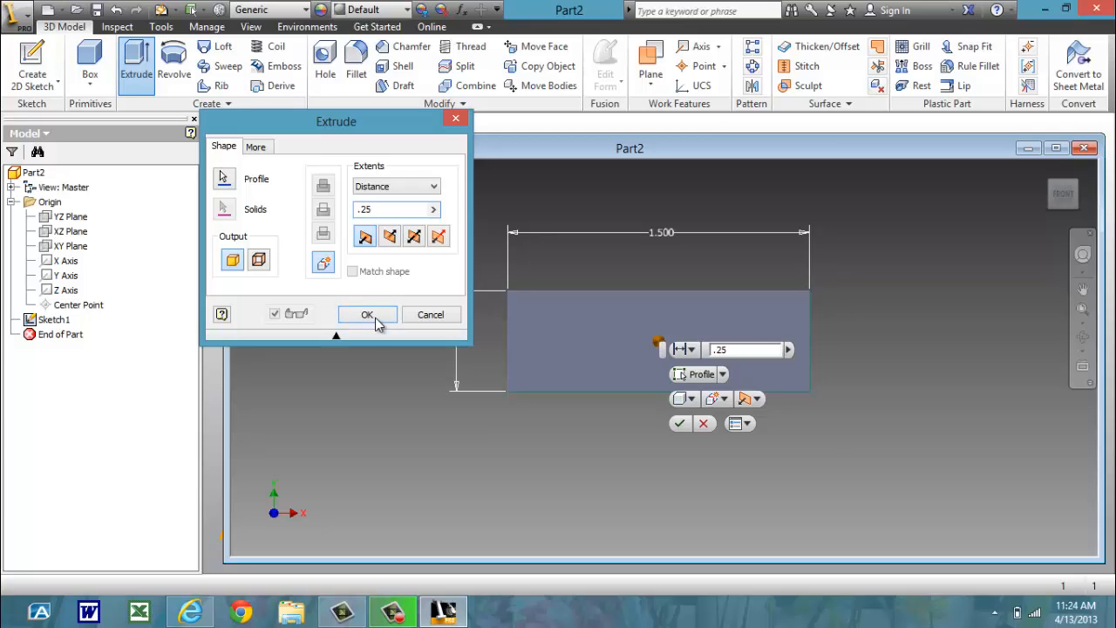
Try the extrusion's reversed, default, symmetric and asymmetric directions while viewing the preview in the home view
click(394, 244)
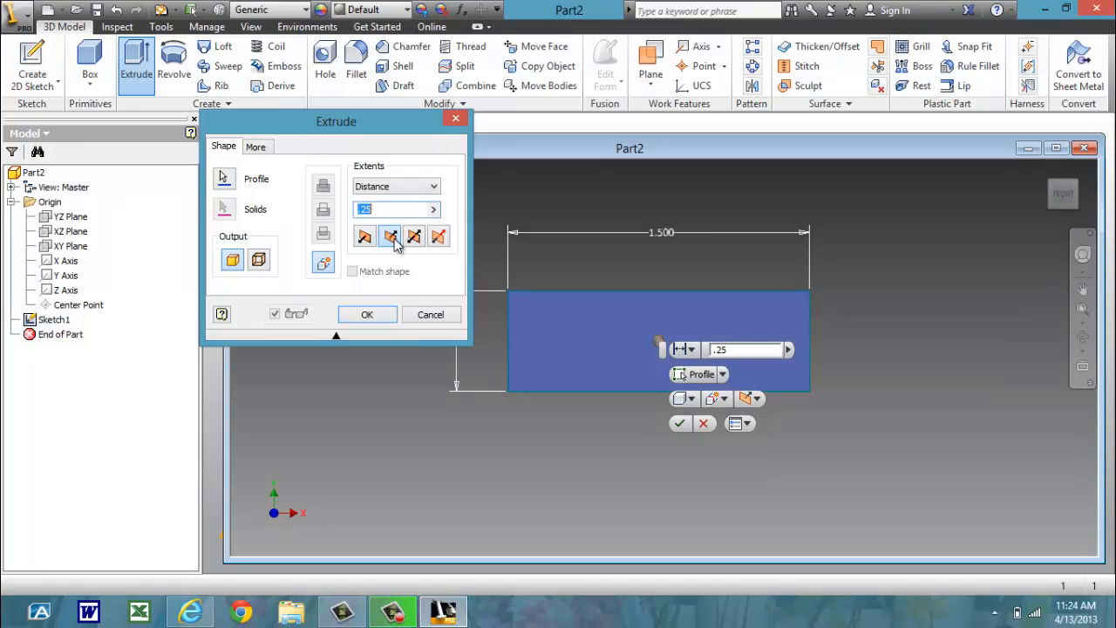
click(1046, 169)
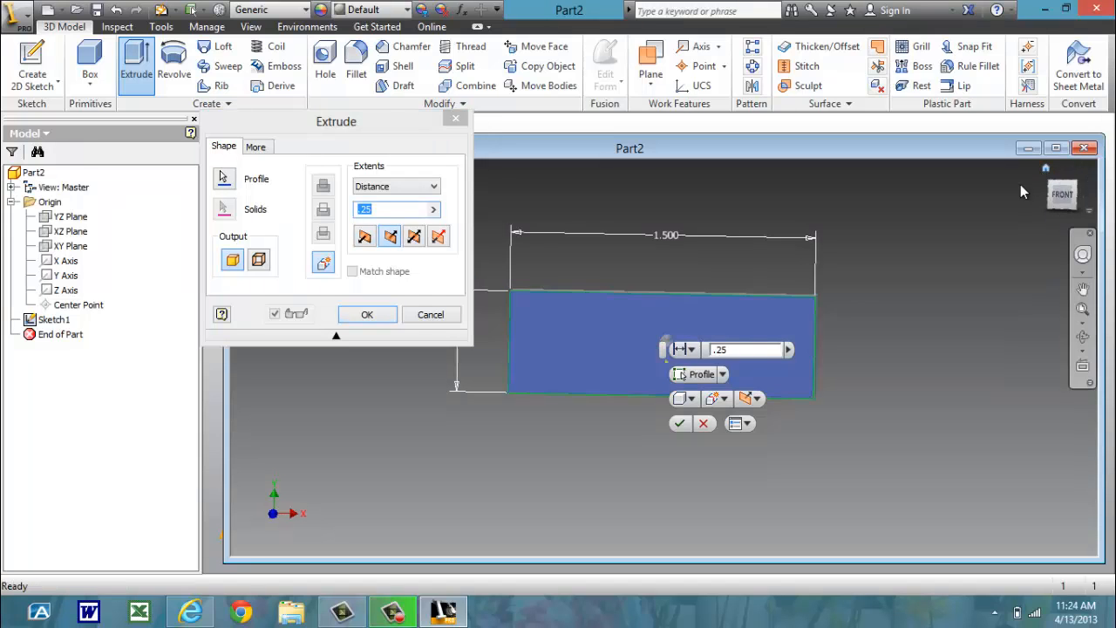
click(367, 239)
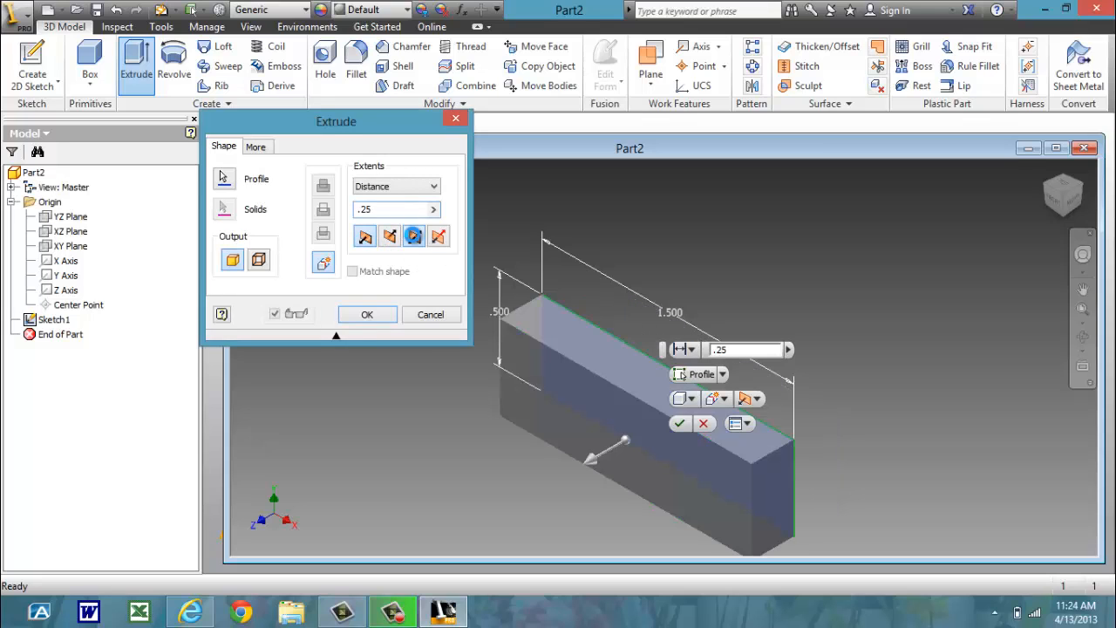
click(414, 238)
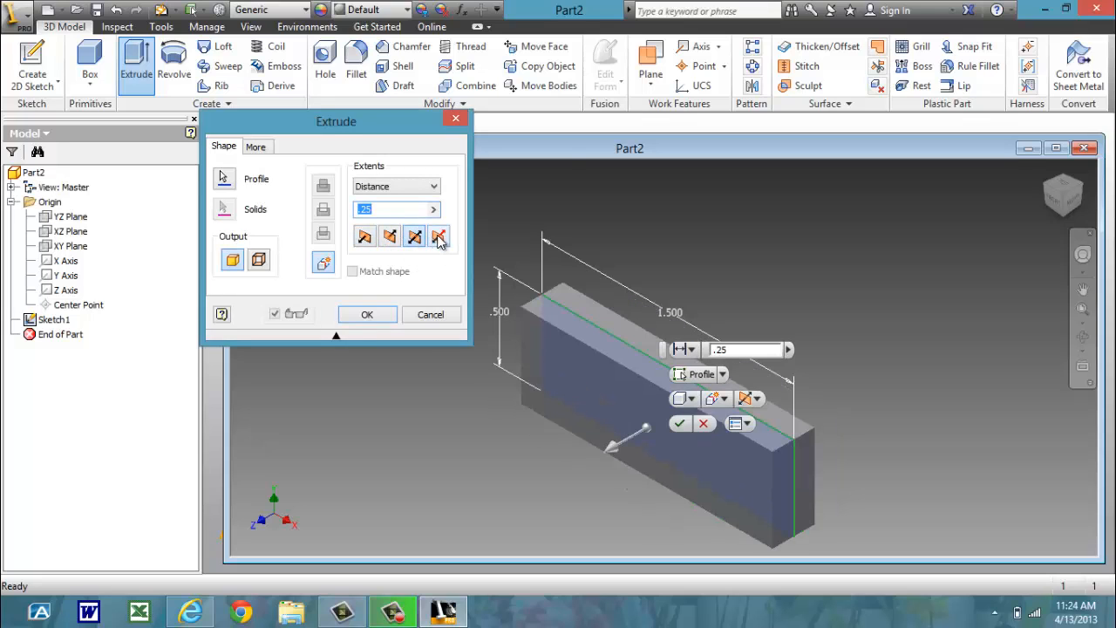
click(439, 237)
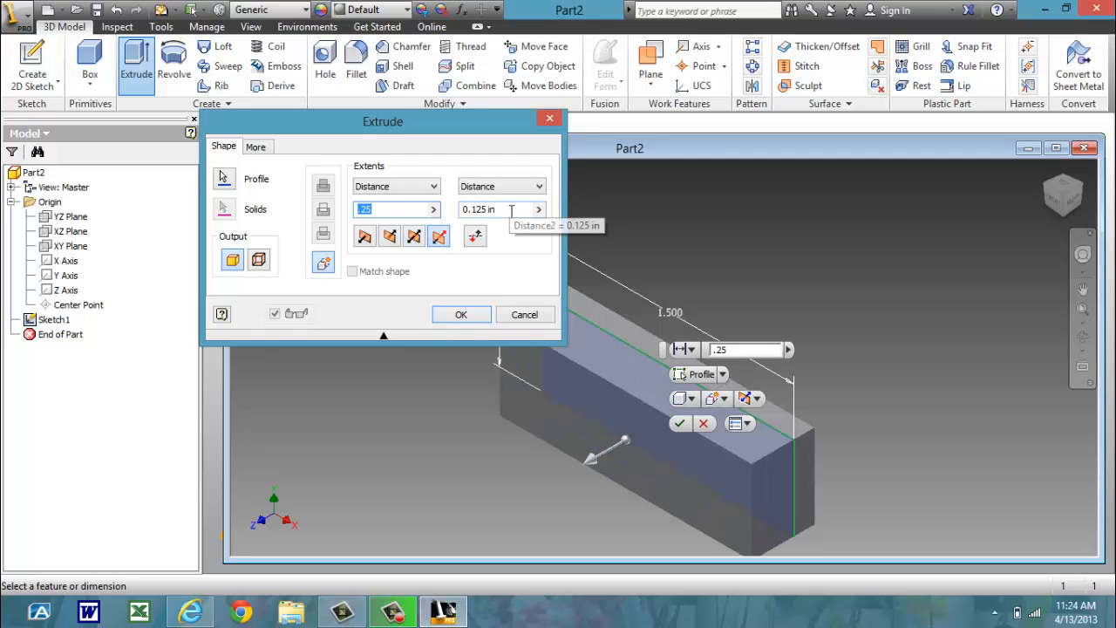
click(389, 238)
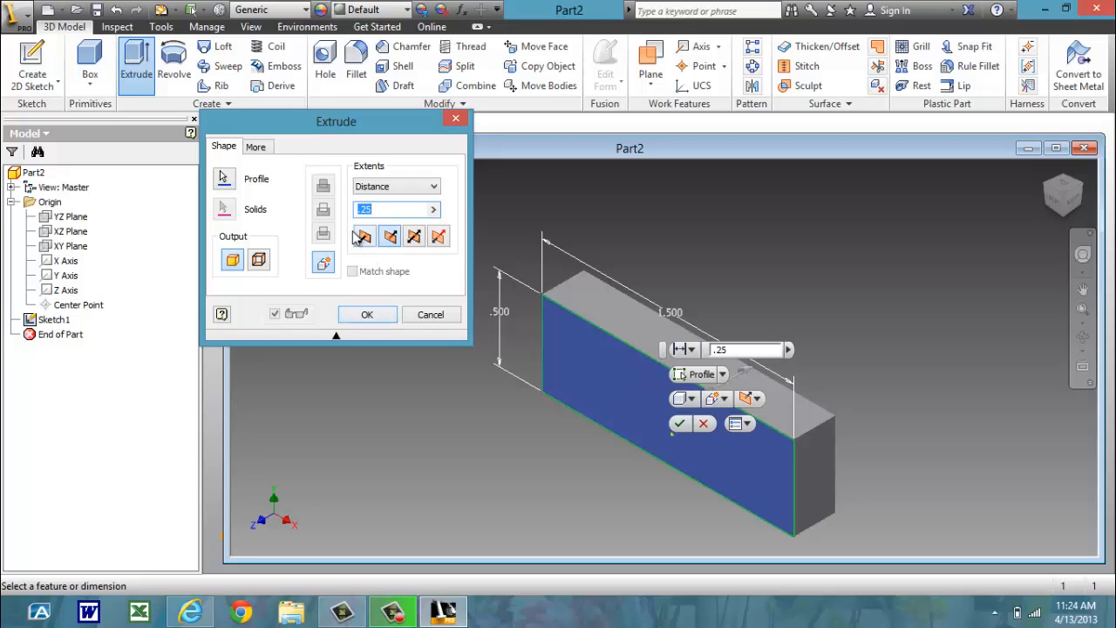
Set the extrusion to the default forward direction and complete the solid block
click(361, 237)
click(370, 315)
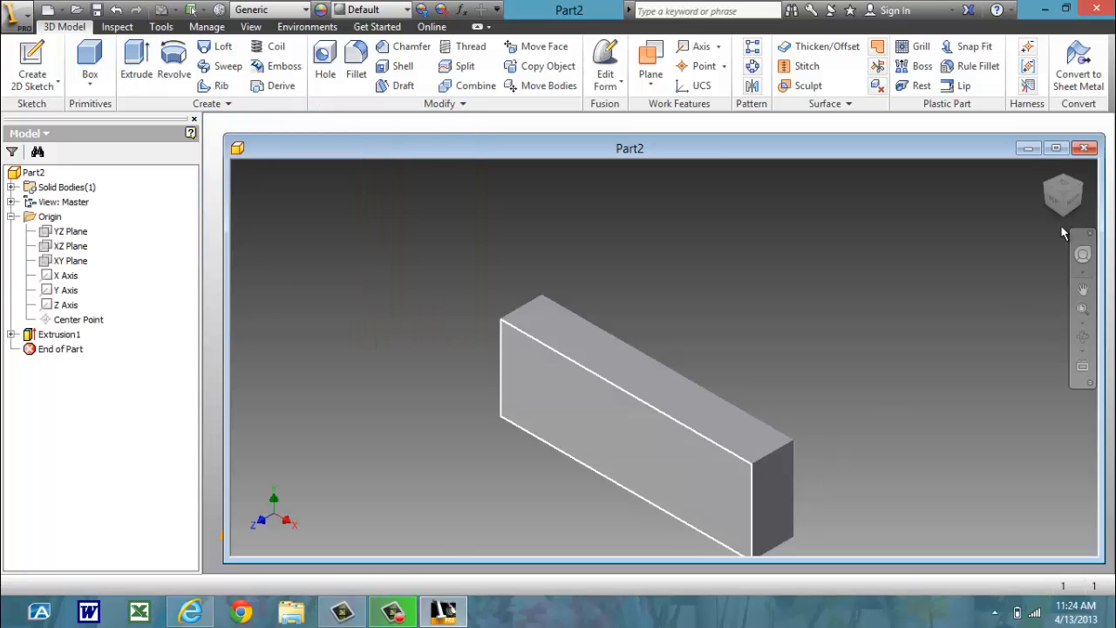
click(1044, 167)
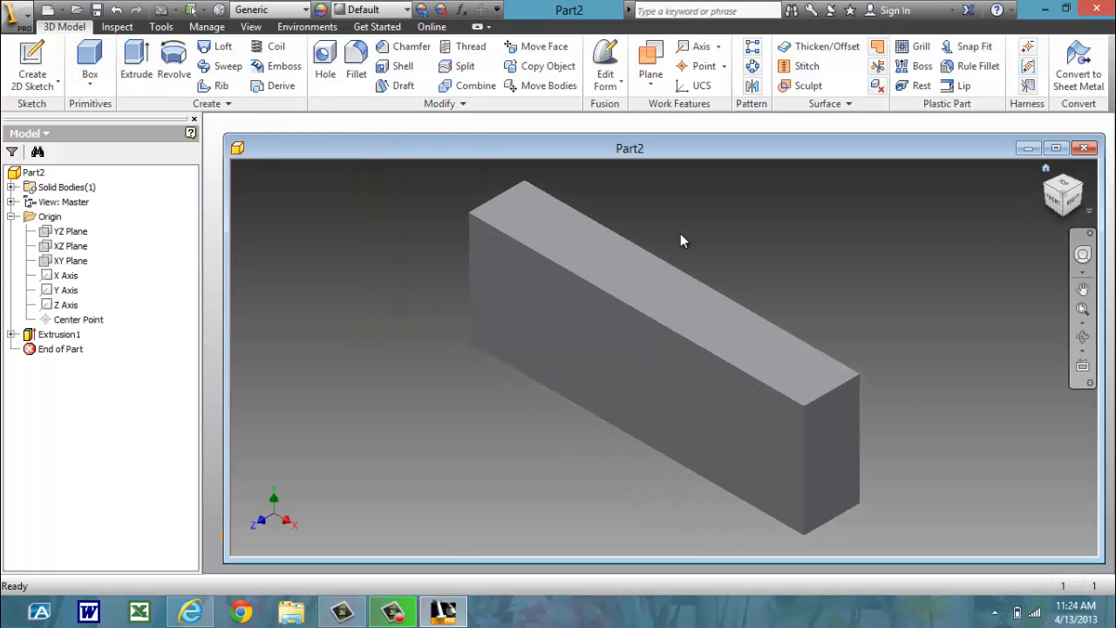
Start a new 2D sketch on the large back face of the block
click(29, 55)
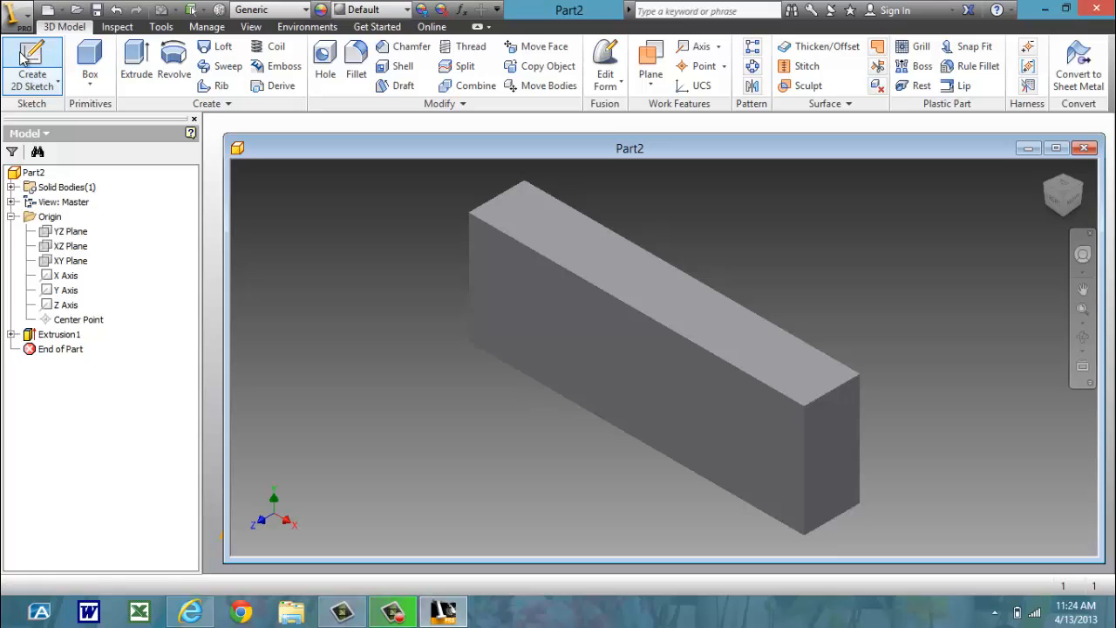
click(1063, 214)
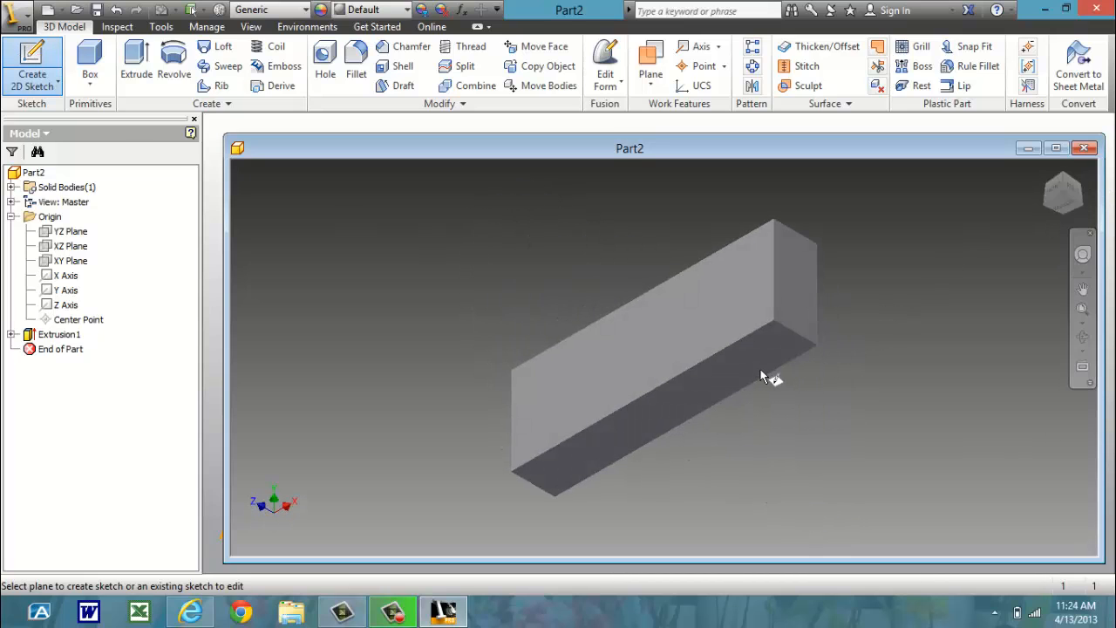
click(1087, 209)
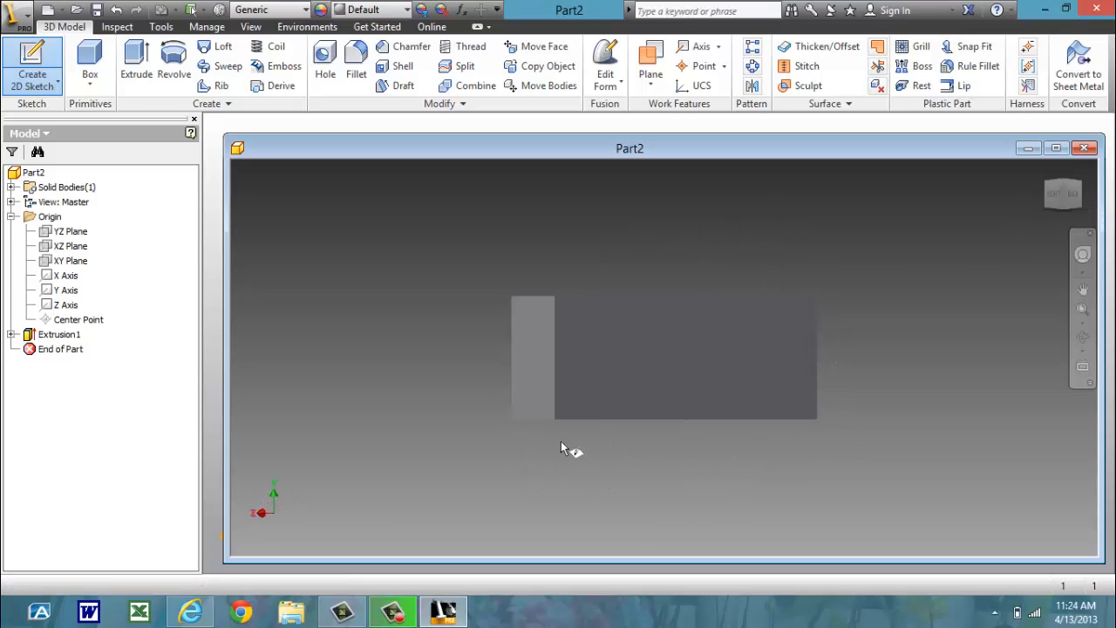
click(665, 415)
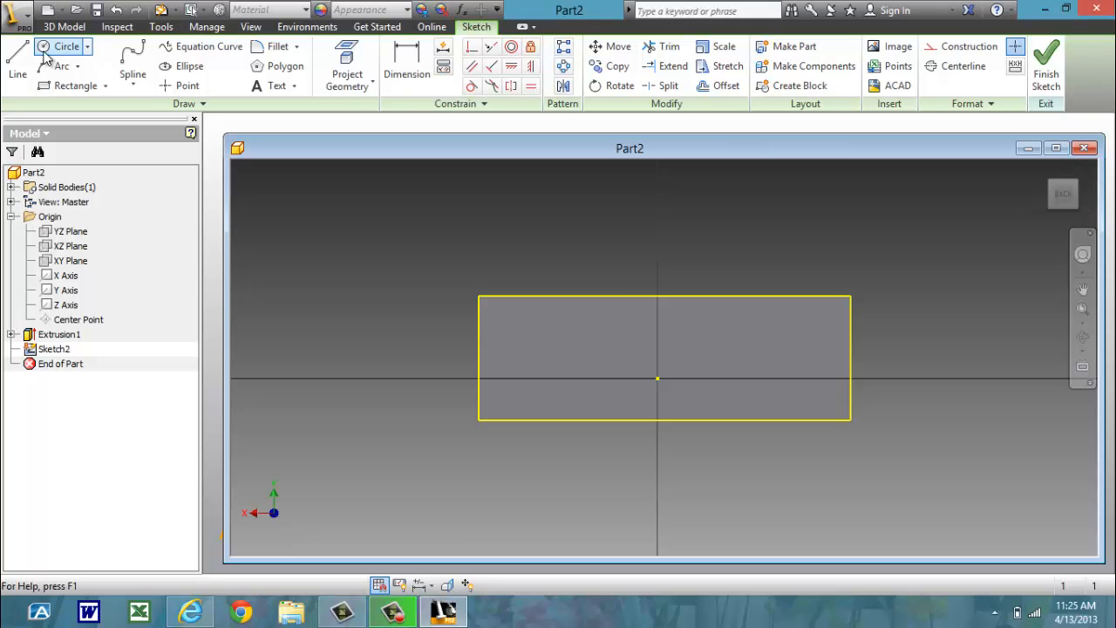
Draw a circle centred on the midpoint of the face's left short edge, passing through its upper corner
click(63, 47)
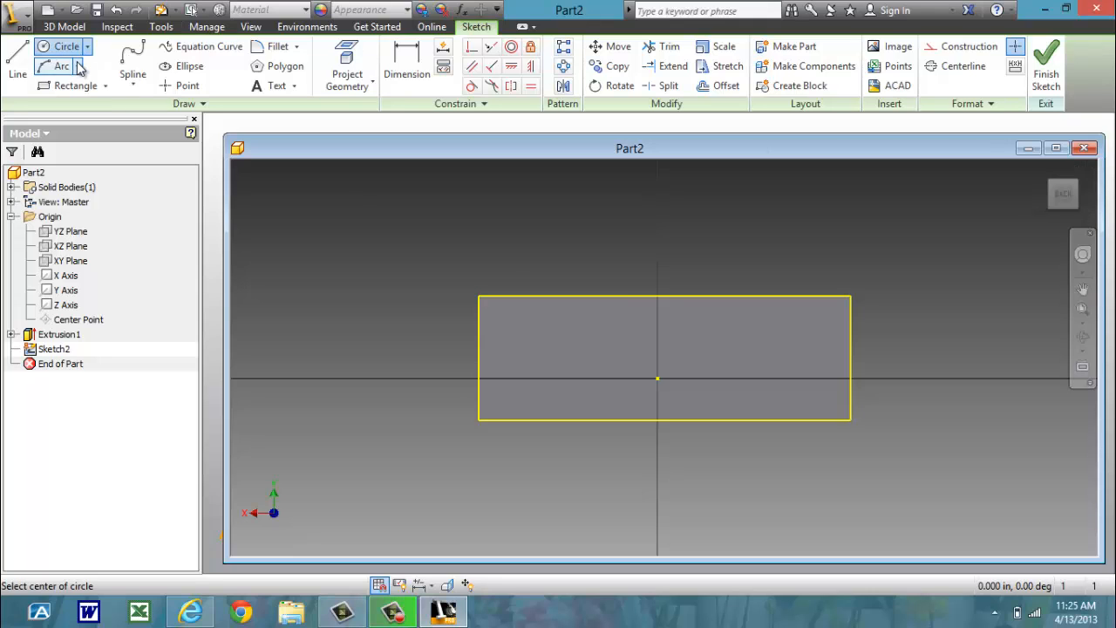
click(479, 358)
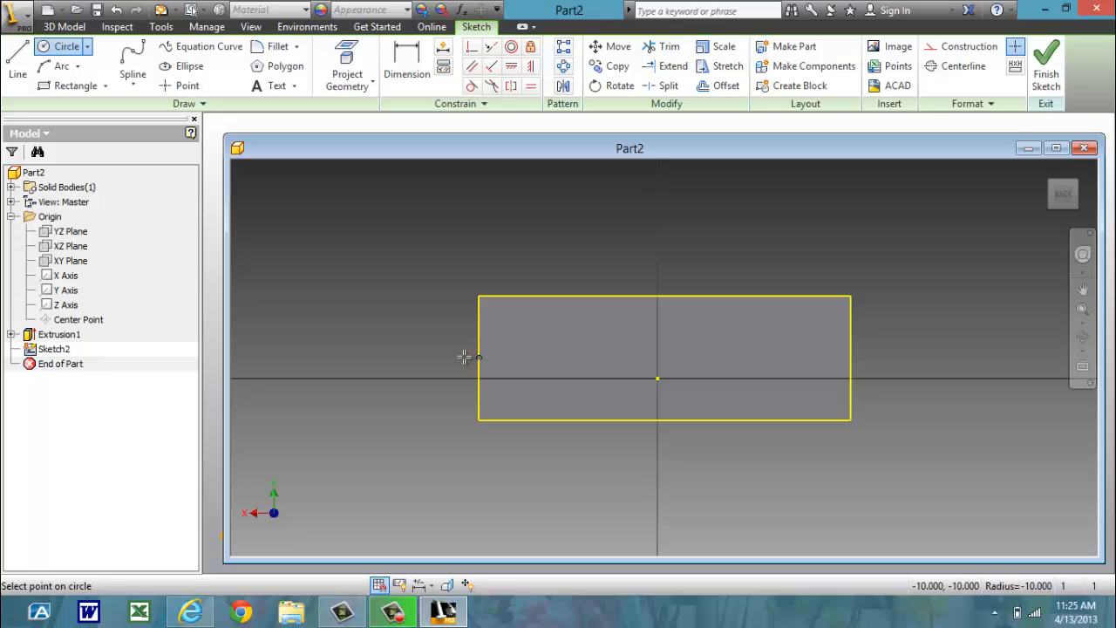
click(479, 296)
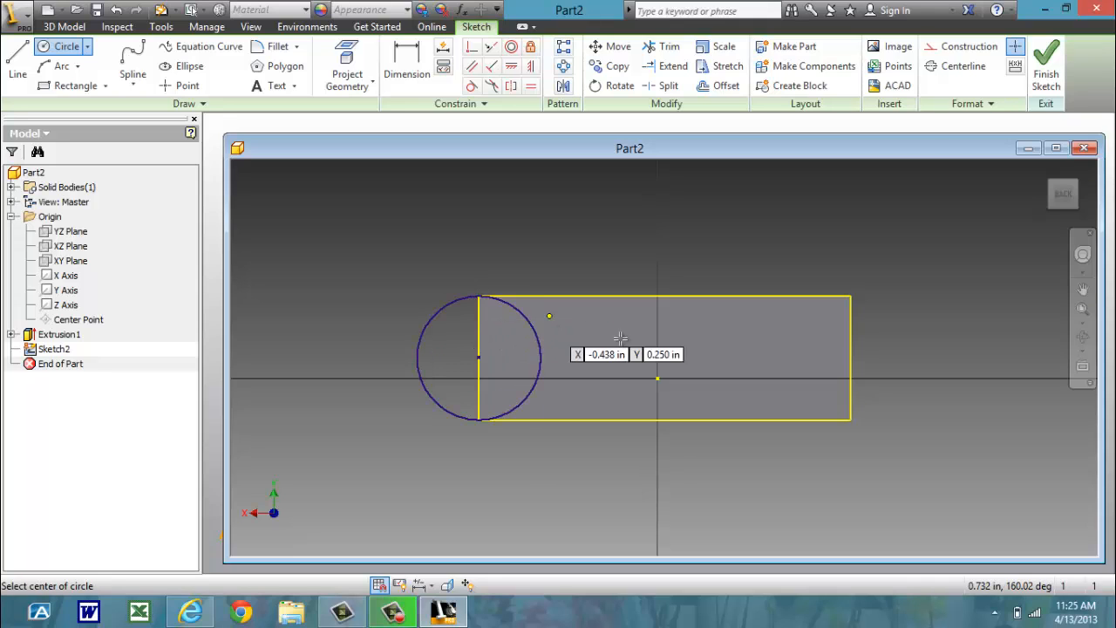
Finish the sketch and extrude the full circle 0.5 in in the Direction 2 direction, joined to the block
click(1042, 73)
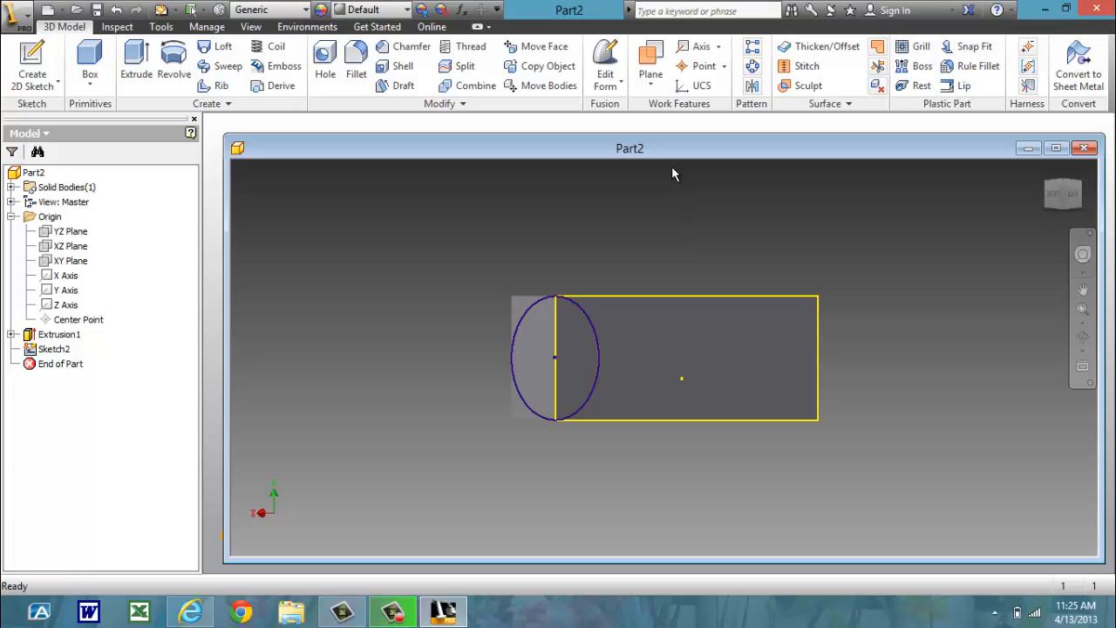
click(137, 65)
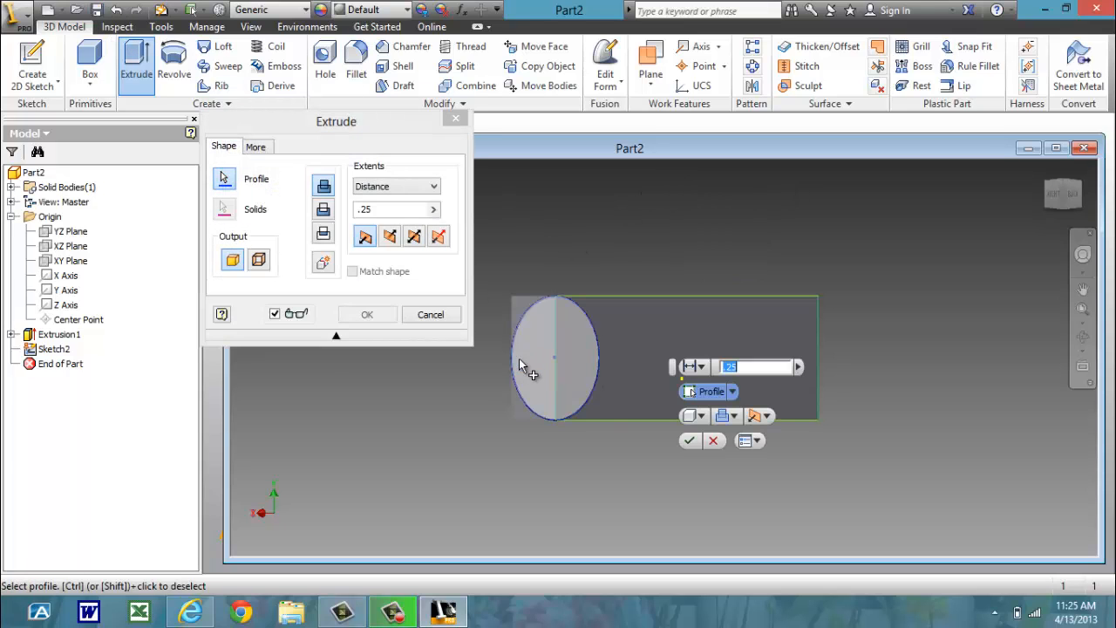
click(390, 237)
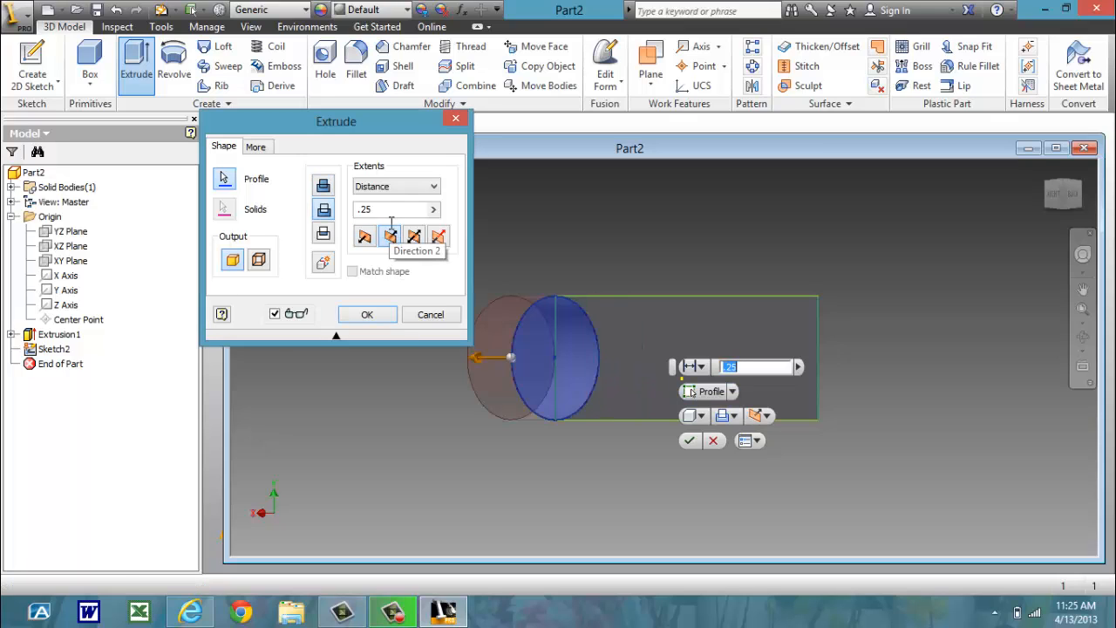
drag(392, 211, 345, 208)
text(.5)
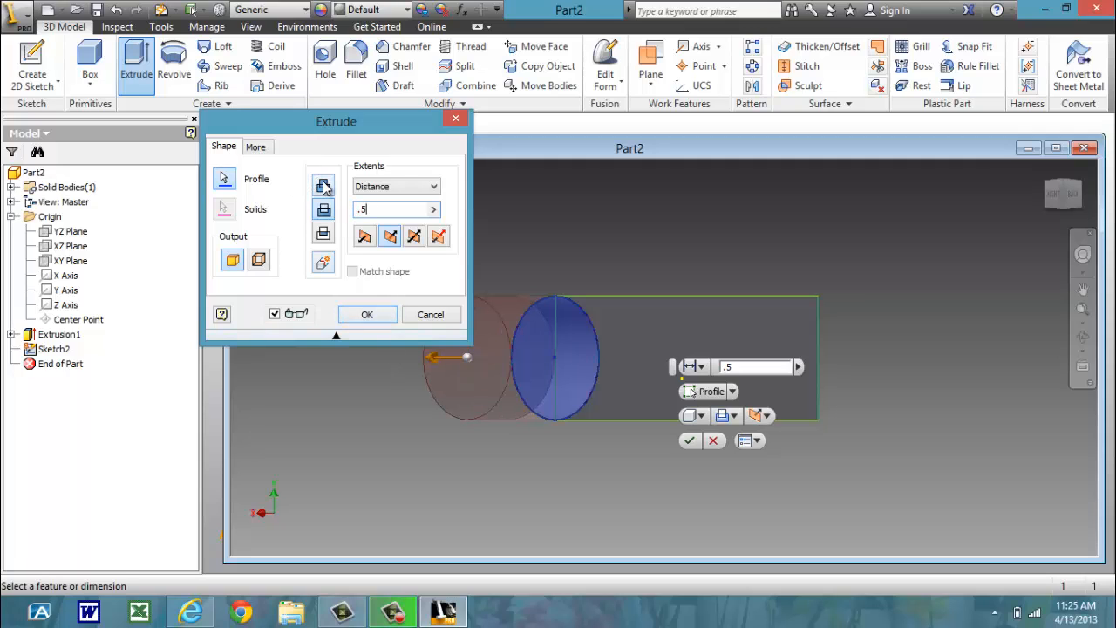
click(324, 187)
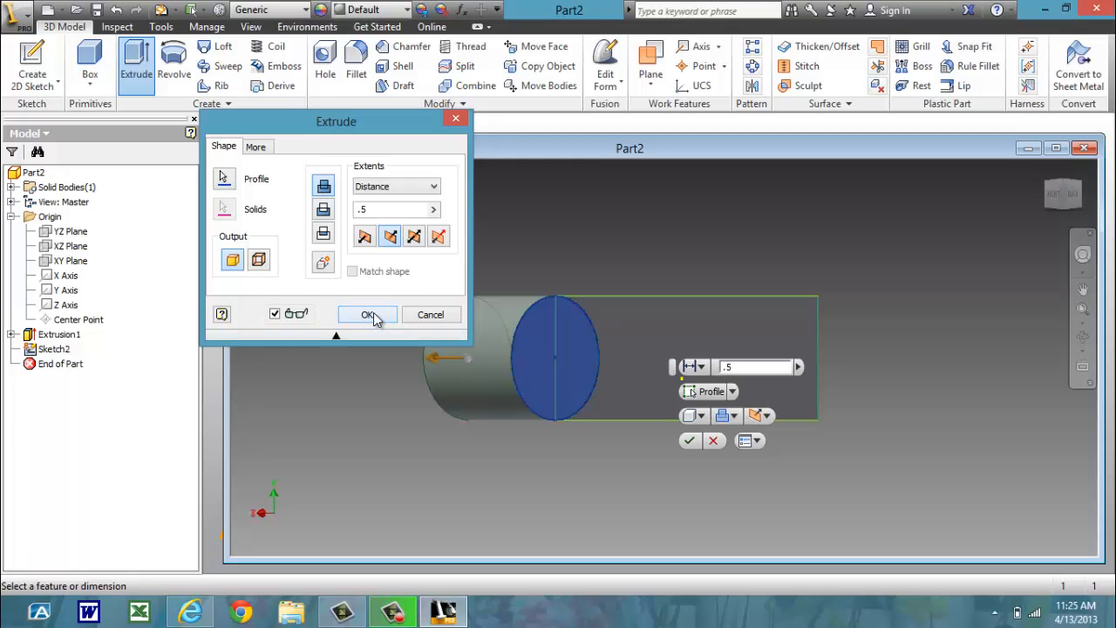
click(370, 316)
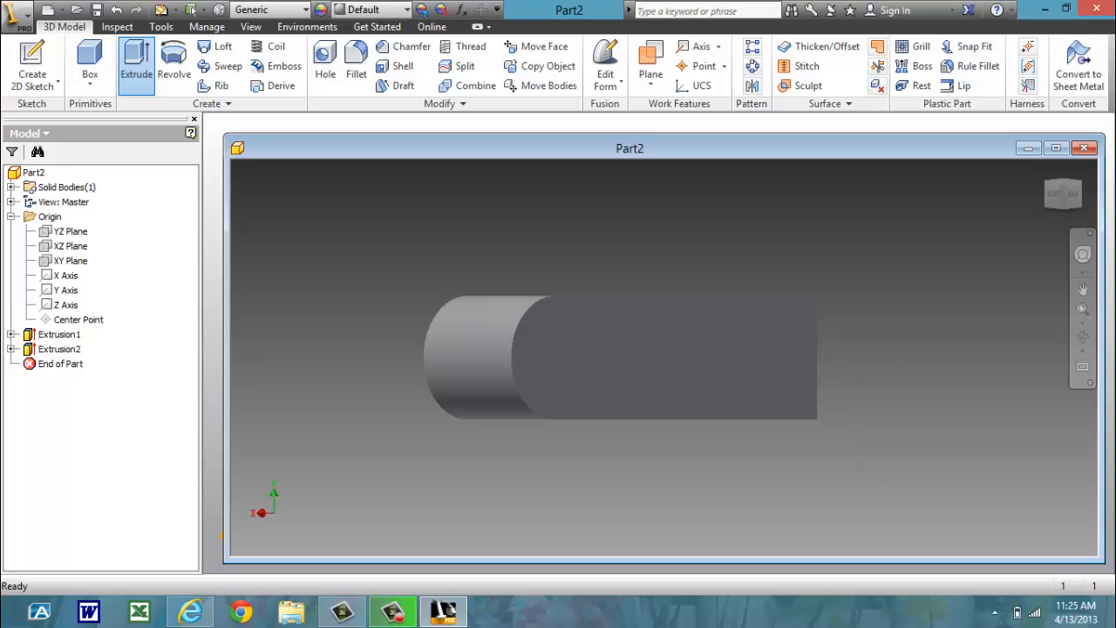
Add a 0.25 in concentric hole on the cylindrical boss's end face, with Through All termination
click(1047, 172)
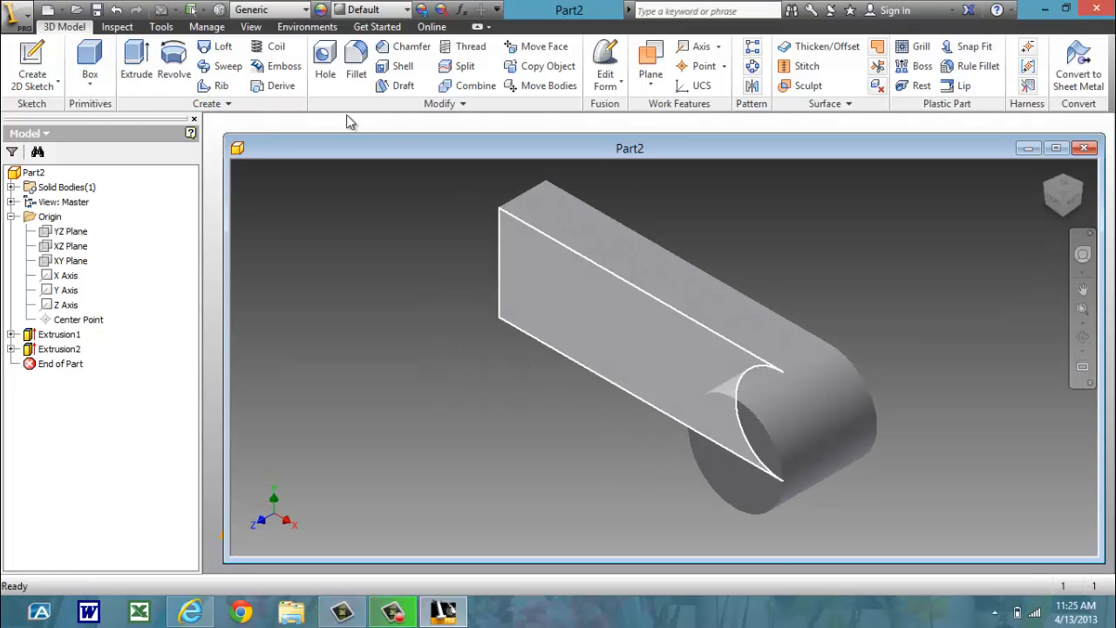
click(326, 55)
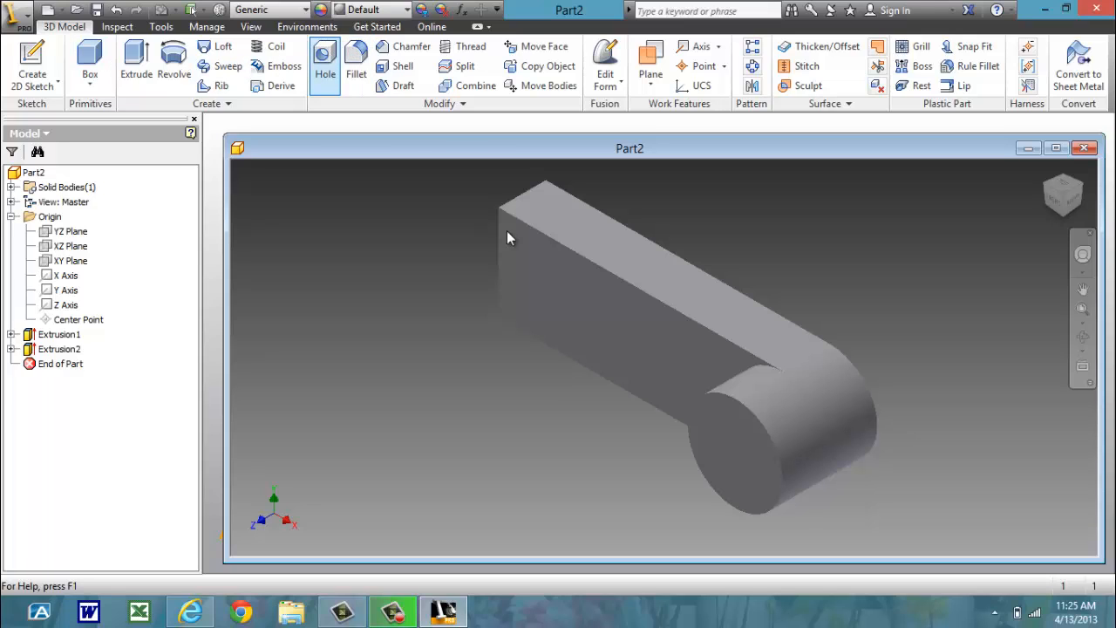
click(723, 444)
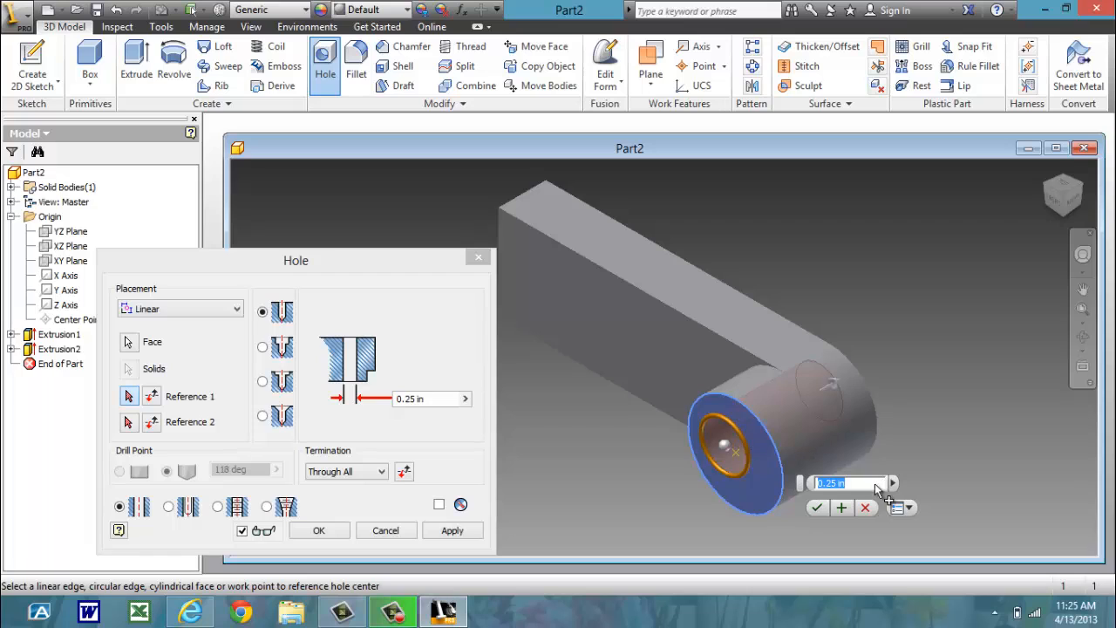
click(241, 309)
click(184, 347)
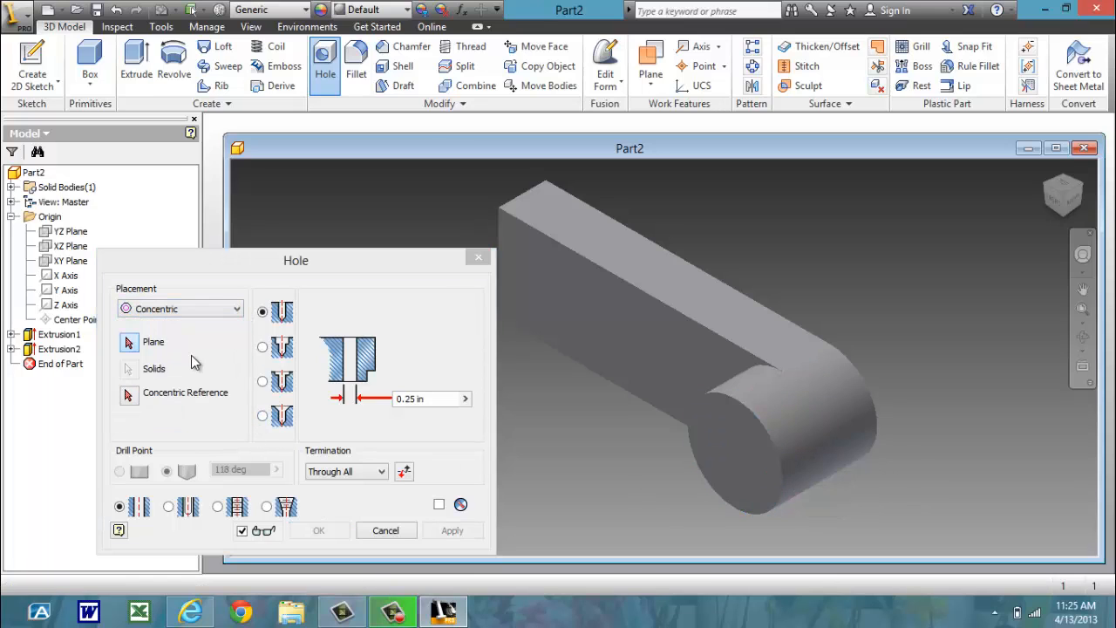
click(750, 511)
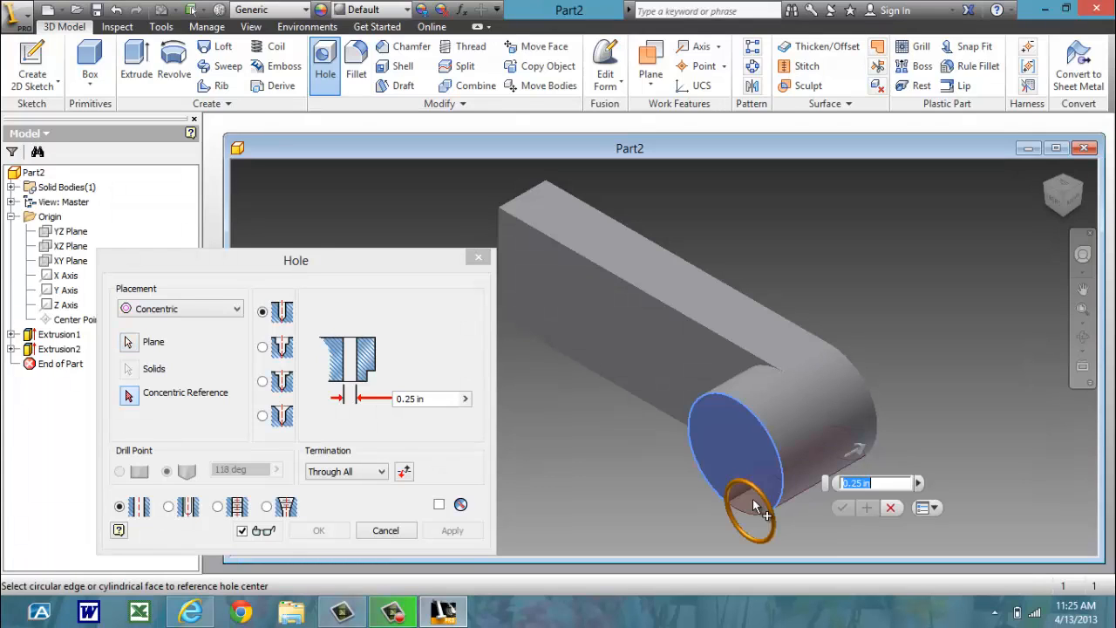
click(777, 456)
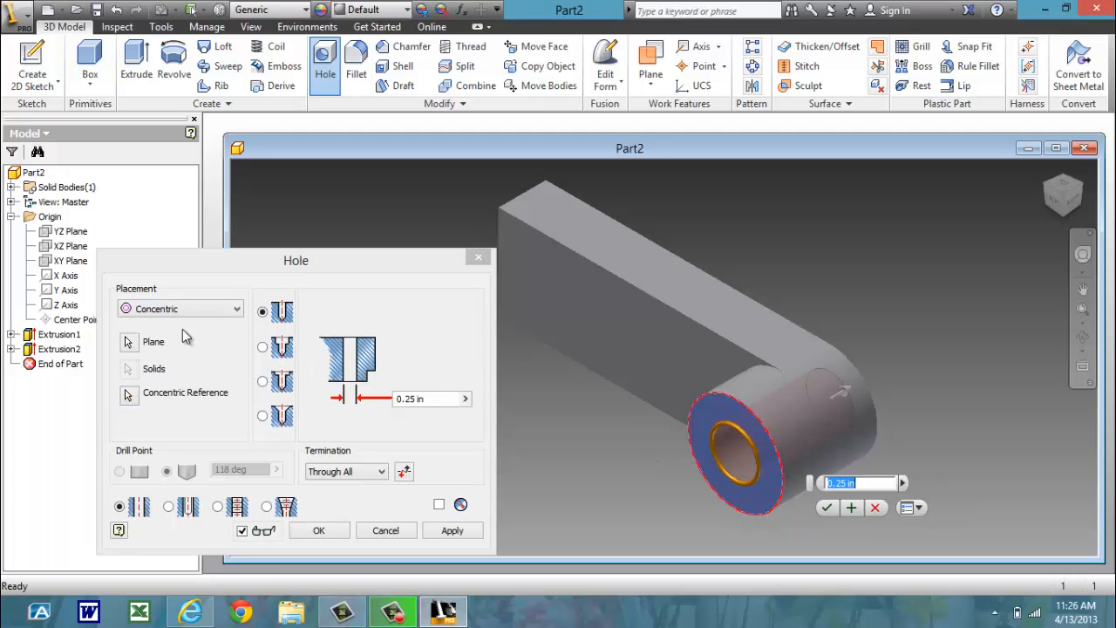
click(336, 472)
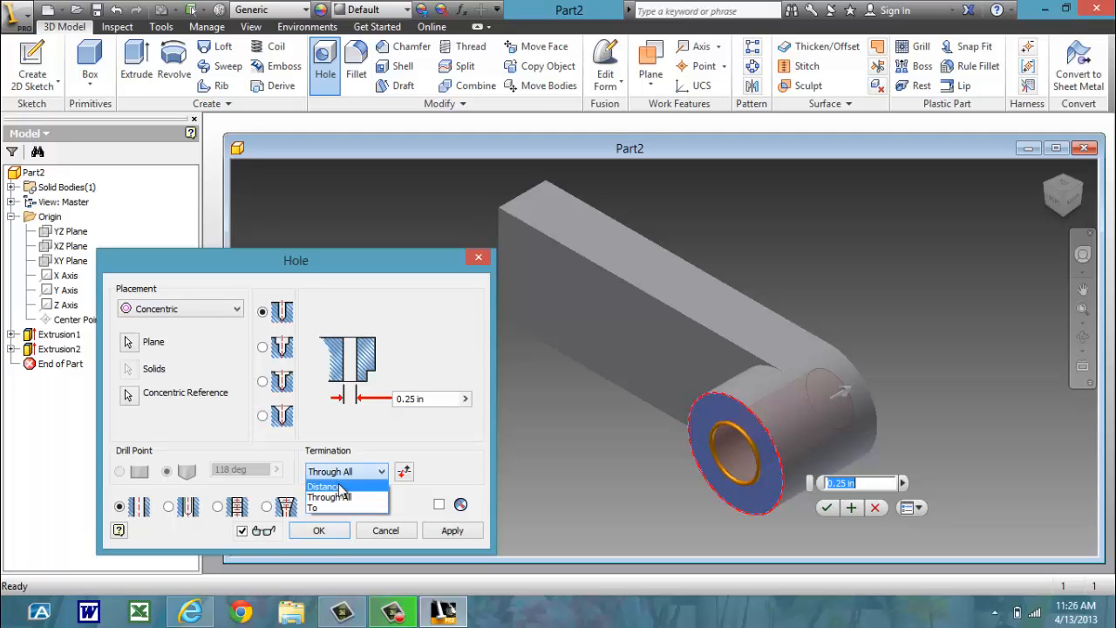
click(347, 495)
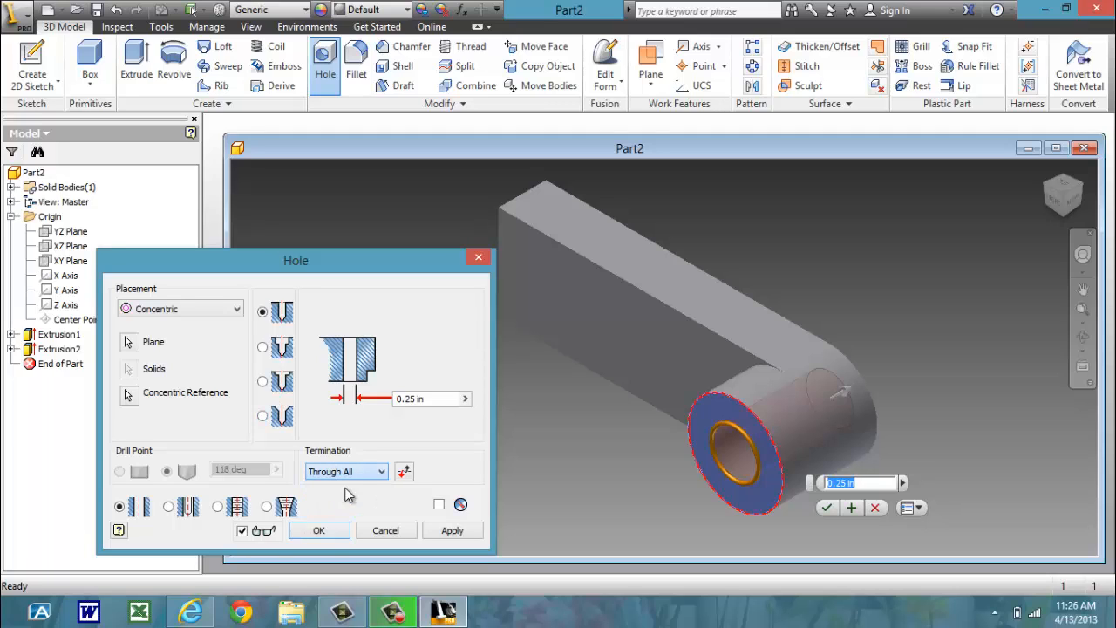
click(324, 530)
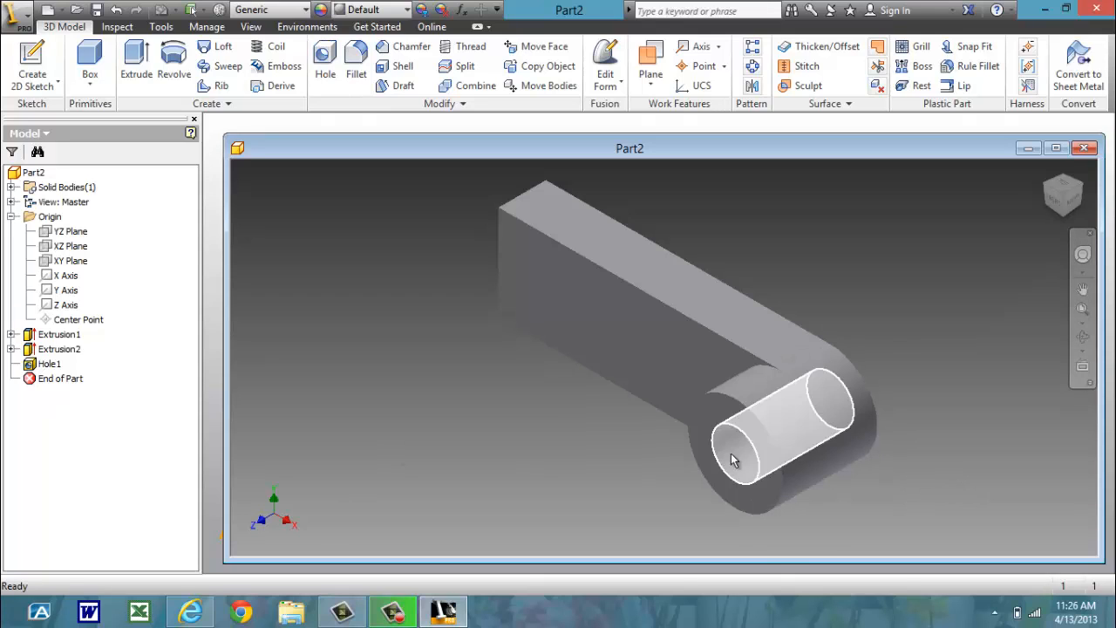
Start a new 2D sketch on the block's front face, viewed from the front
click(1053, 206)
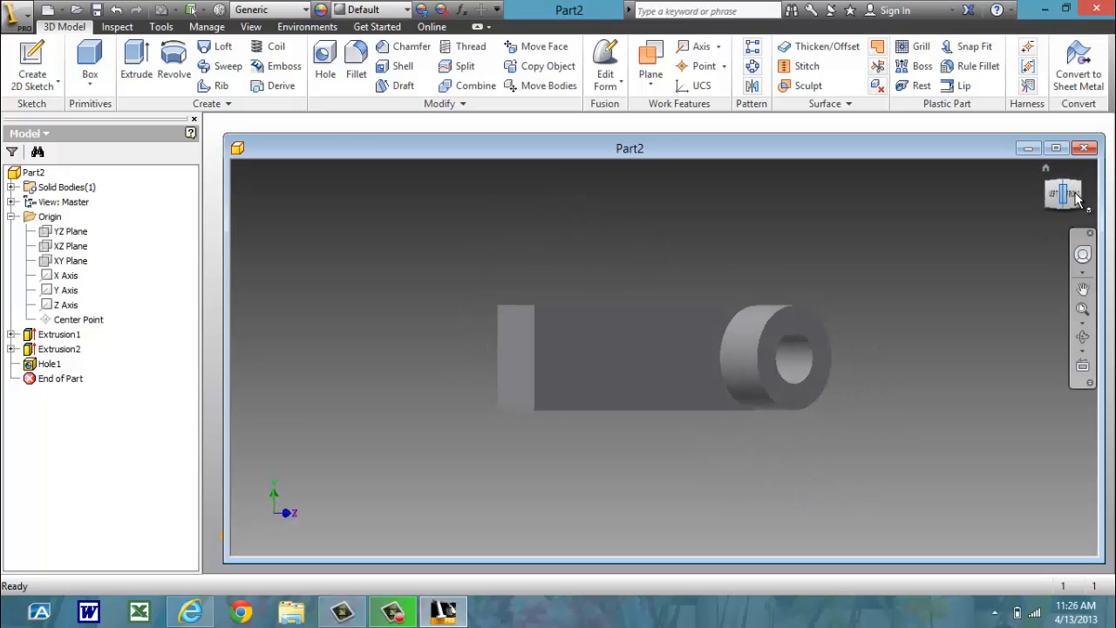
click(1072, 194)
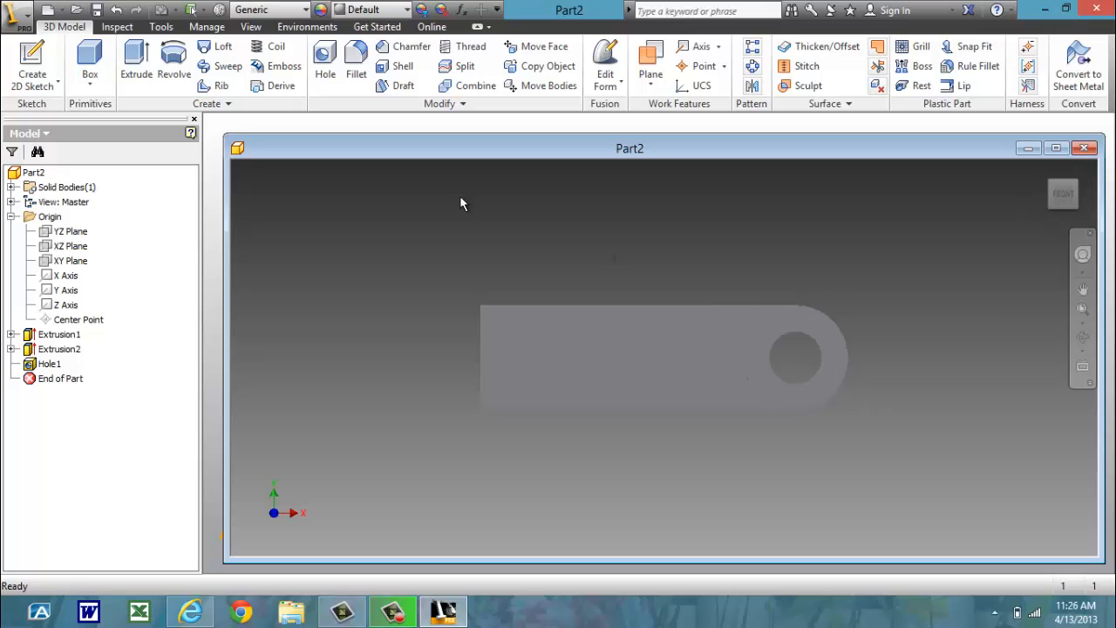
click(32, 66)
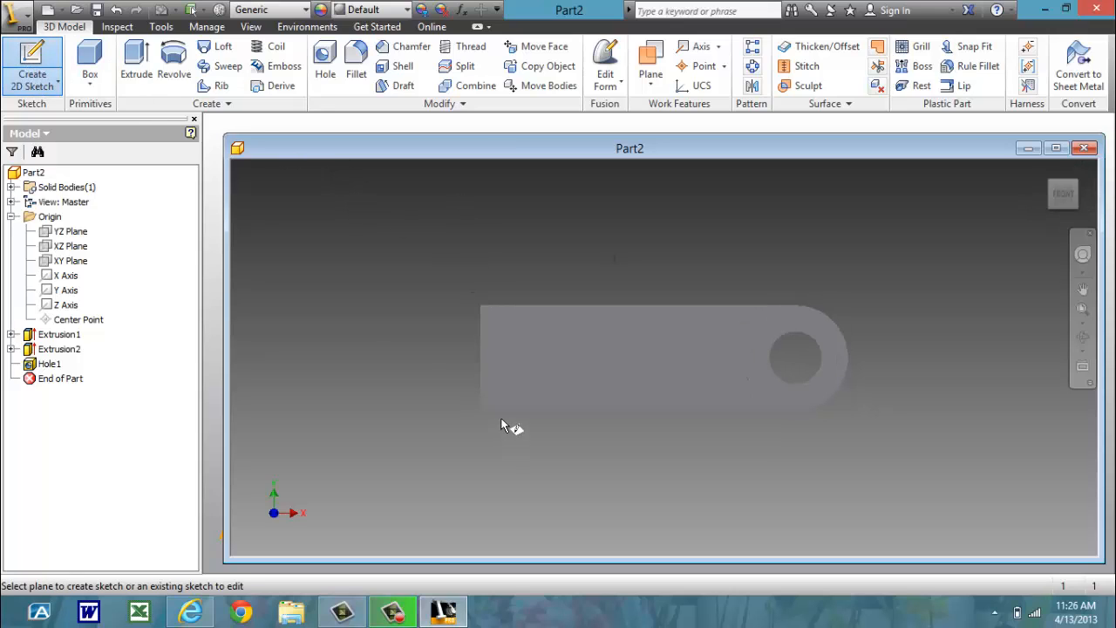
click(544, 360)
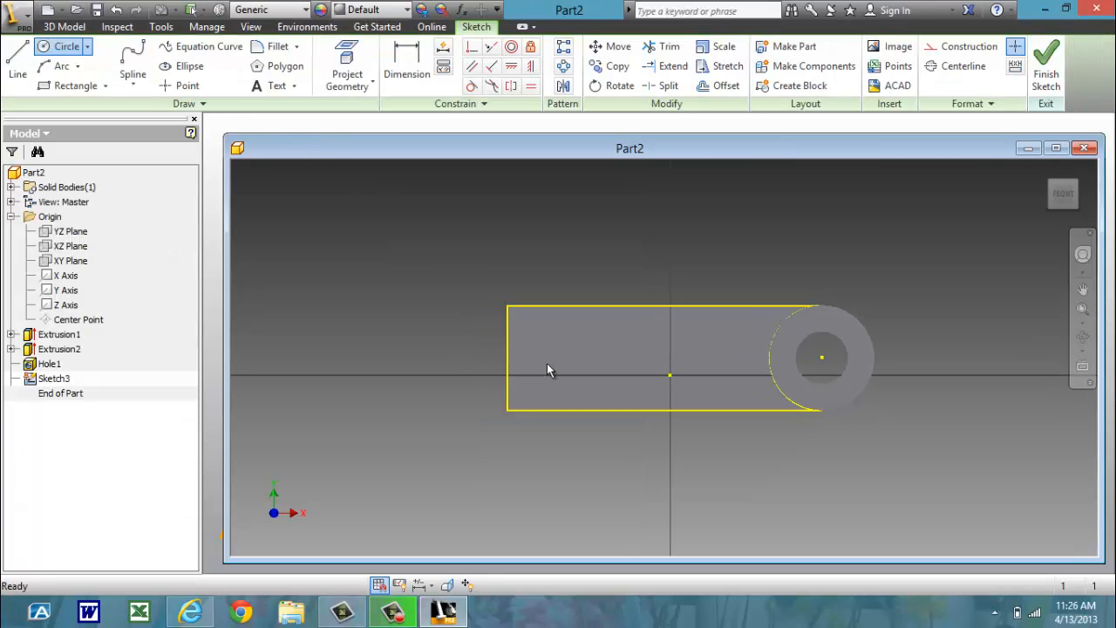
Draw a circle near the block's square end, centred about 0.25 in below the upper edge
click(66, 46)
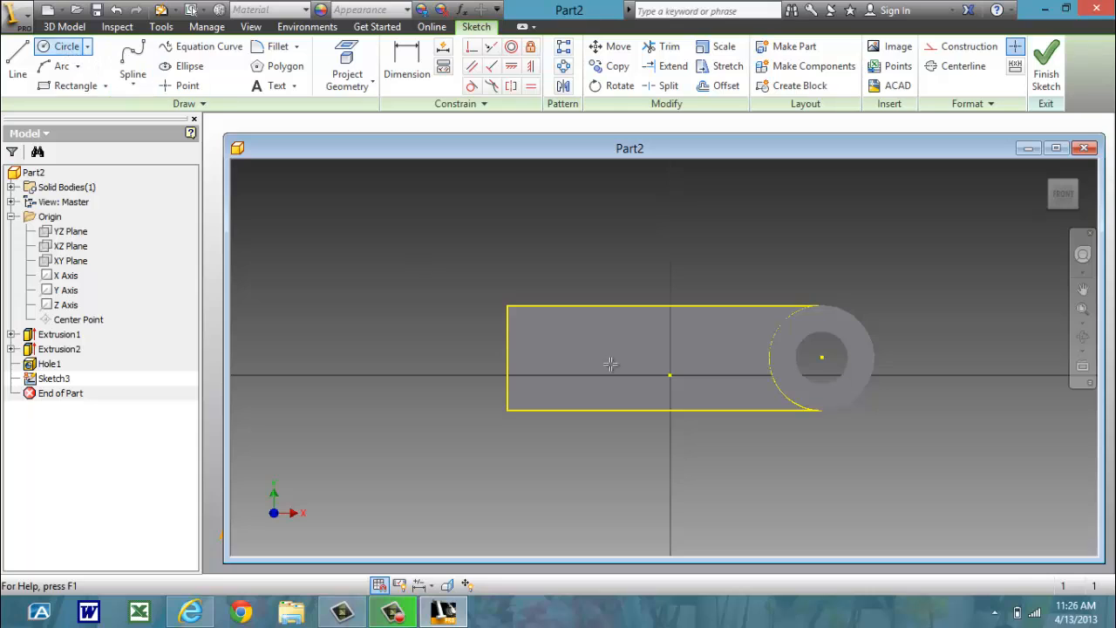
click(565, 358)
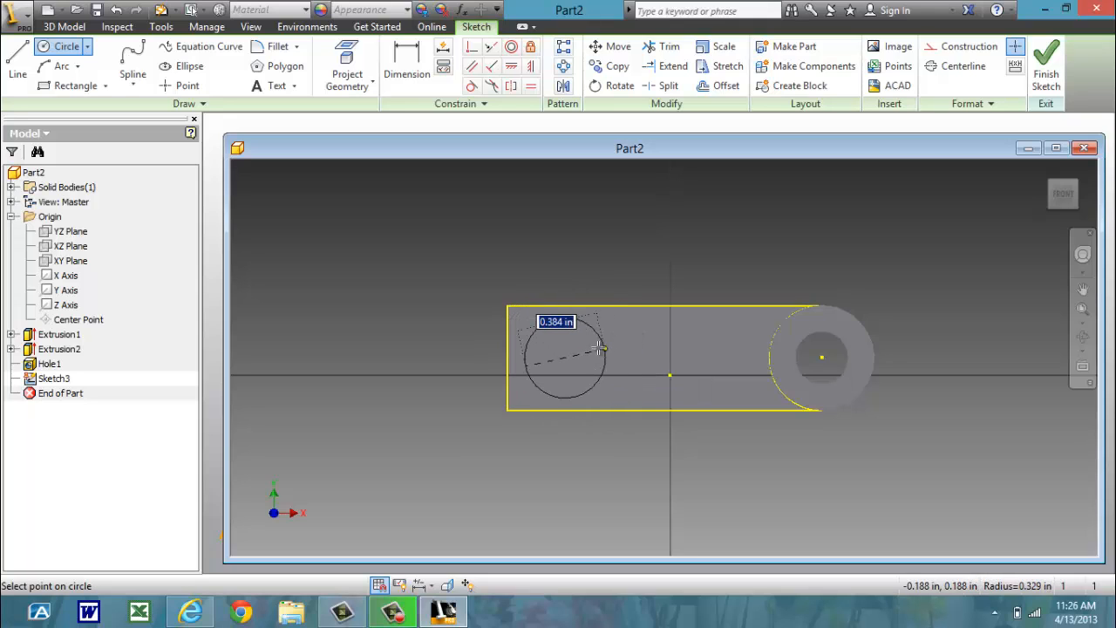
click(593, 359)
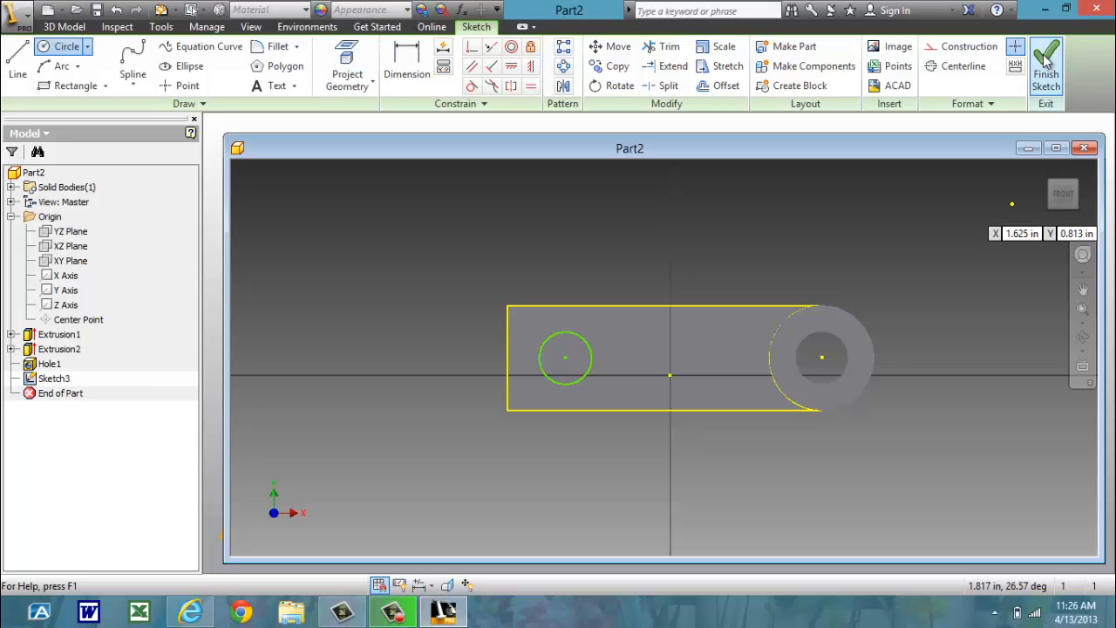
Dimension the vertical distance from the new circle's centre to the face's upper edge
click(418, 66)
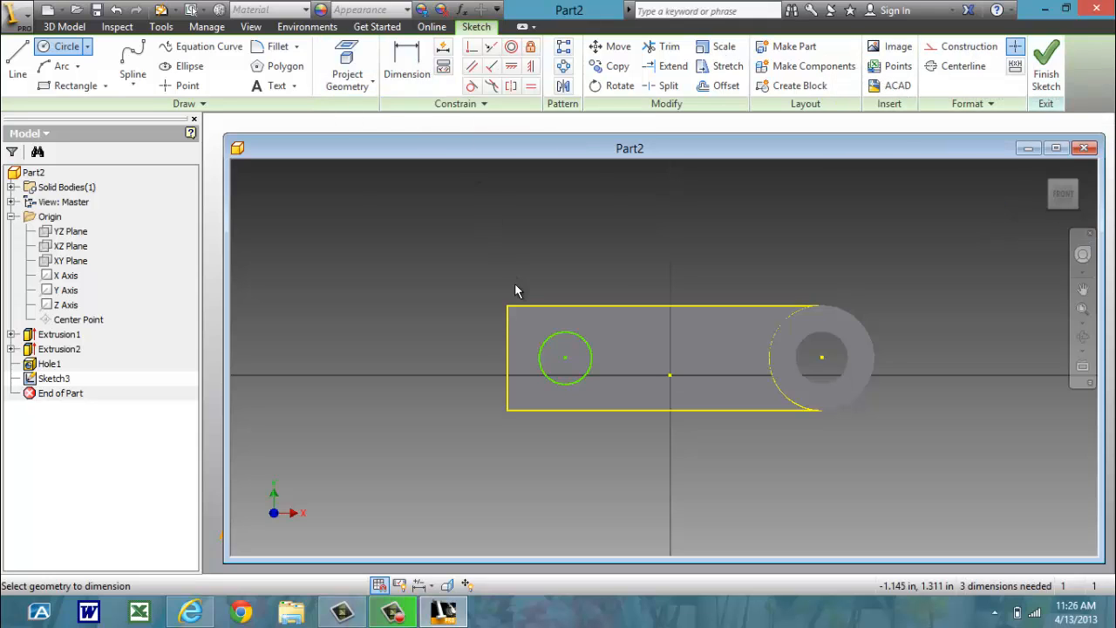
click(567, 334)
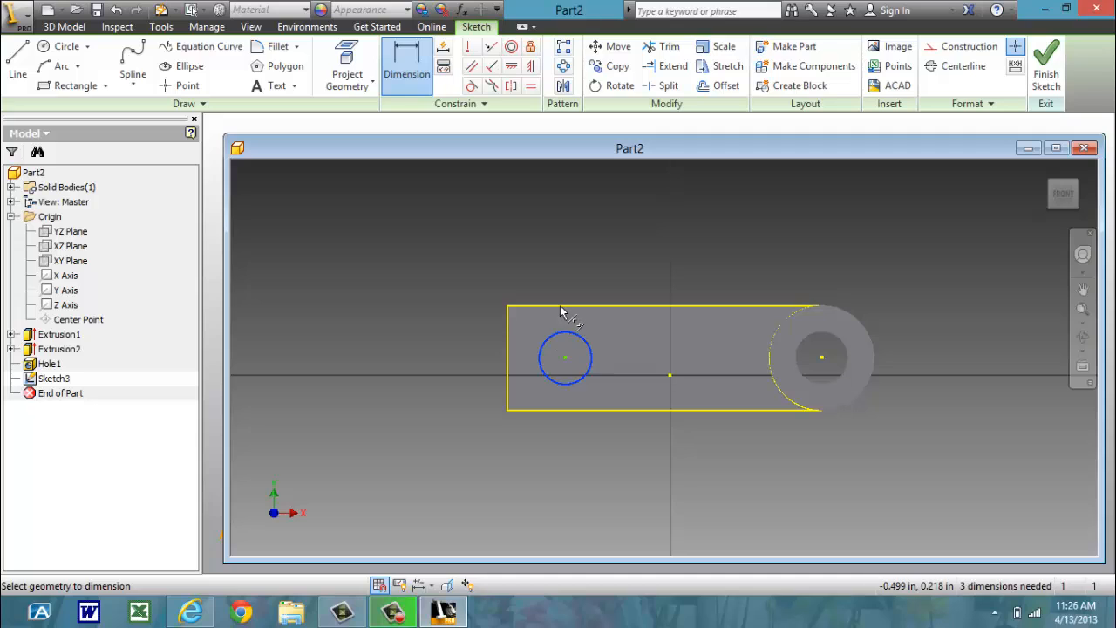
click(564, 306)
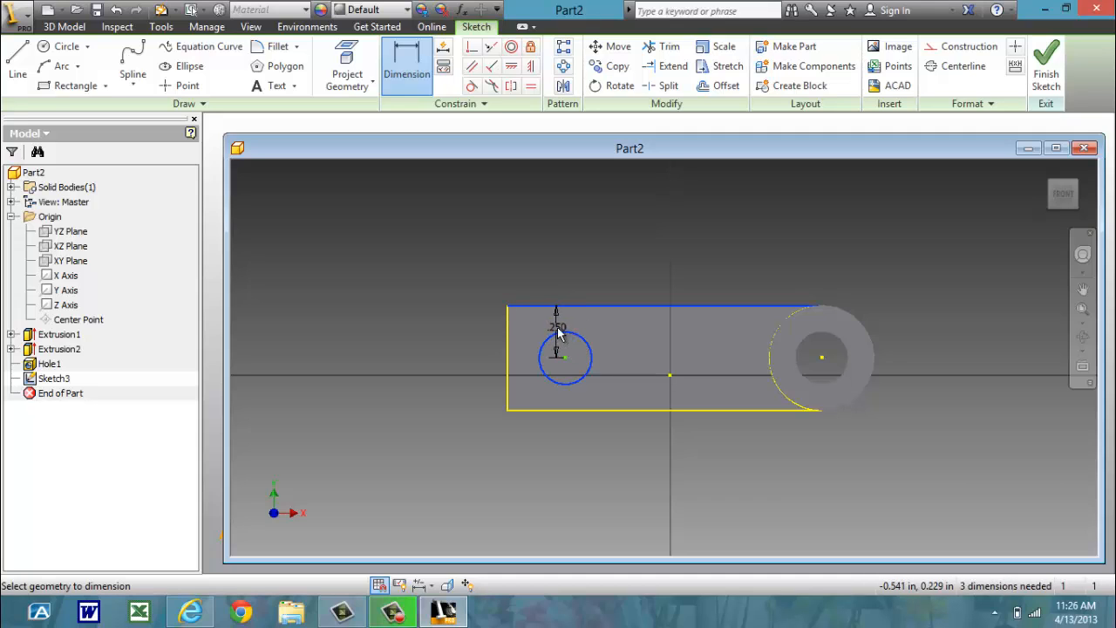
click(556, 327)
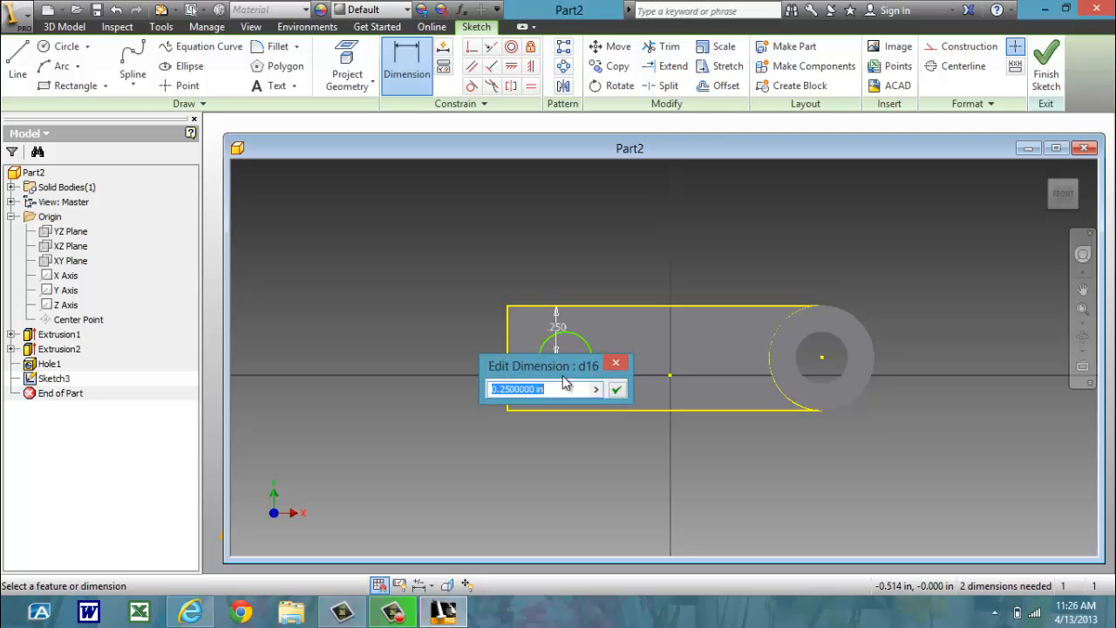
Set the circle centre's distance from the upper edge to 0.2 in
text(.)
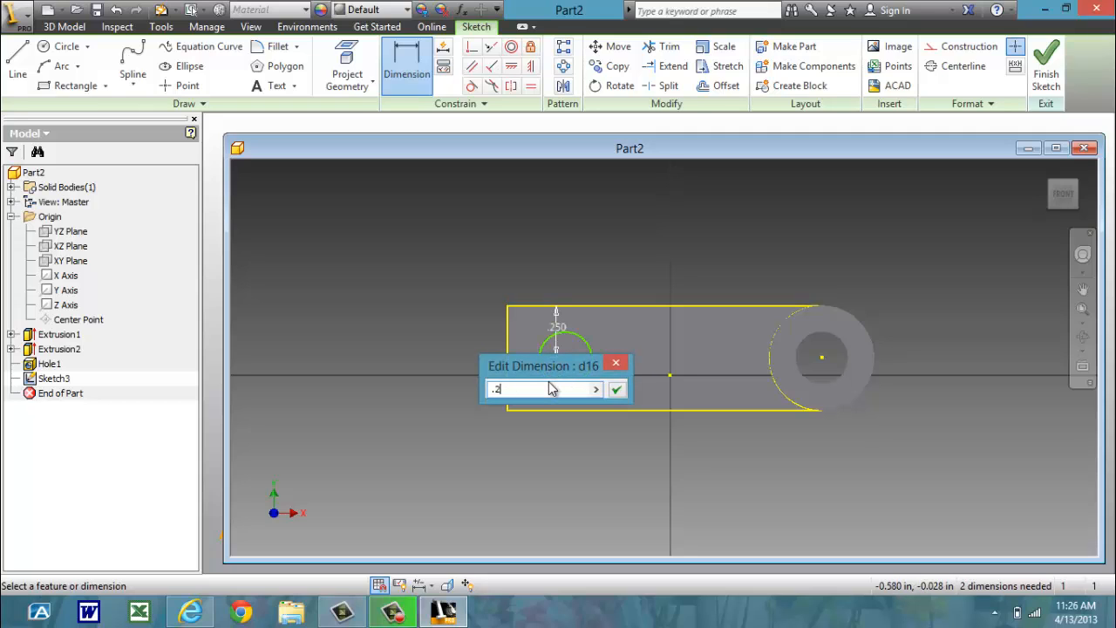
text(2)
key(Return)
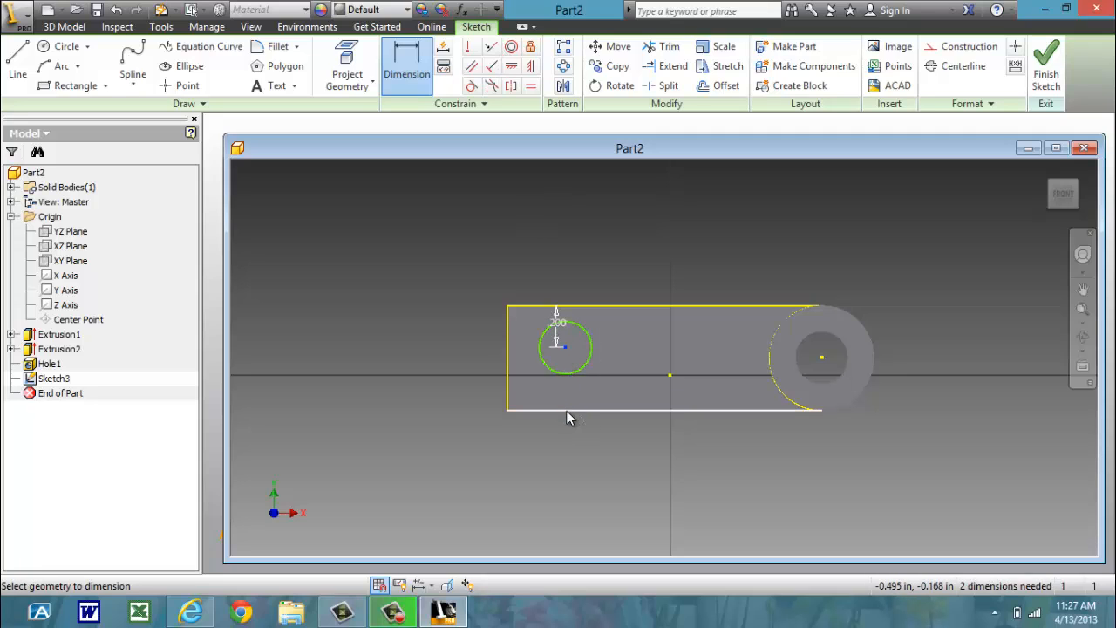
Try to dimension the circle's centre from the lower edge, cancel it, and undo the upper-edge distance change
click(541, 408)
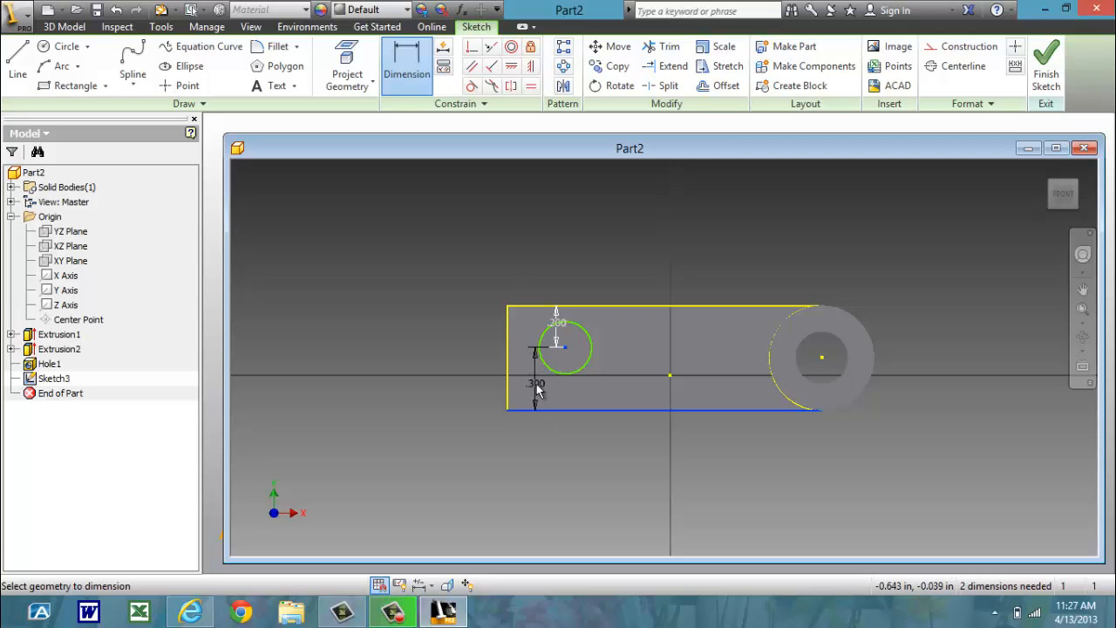
click(536, 385)
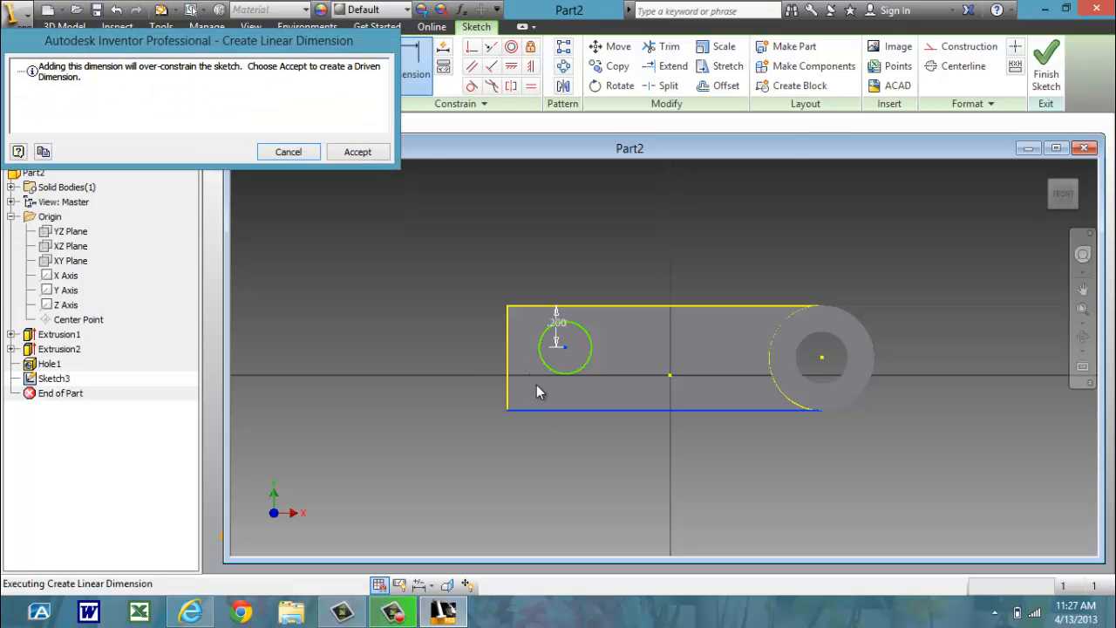
click(305, 153)
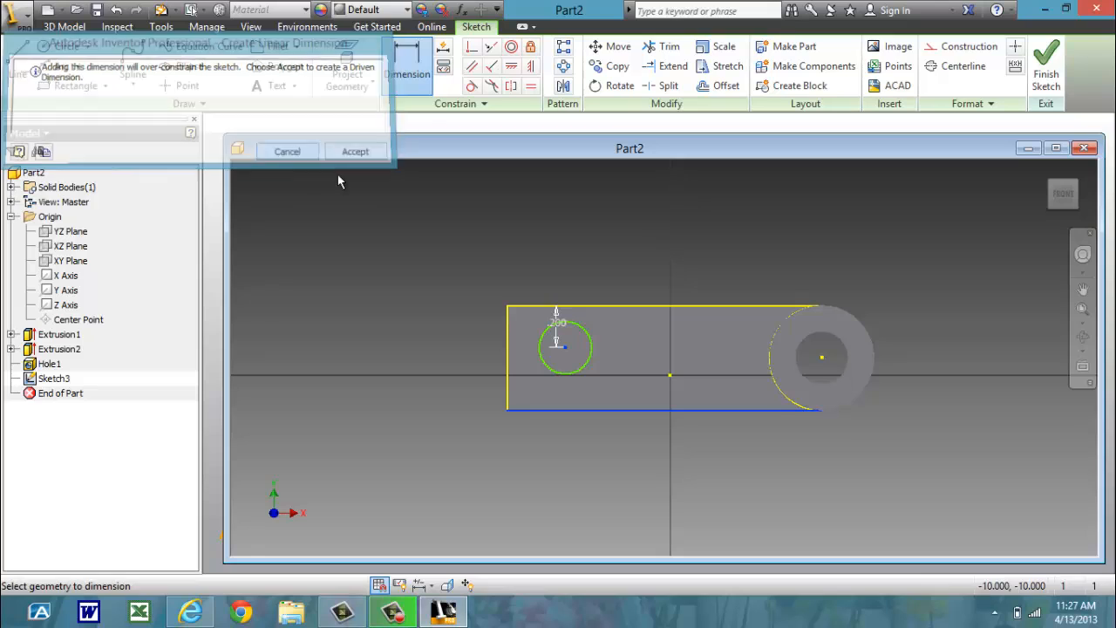
click(116, 11)
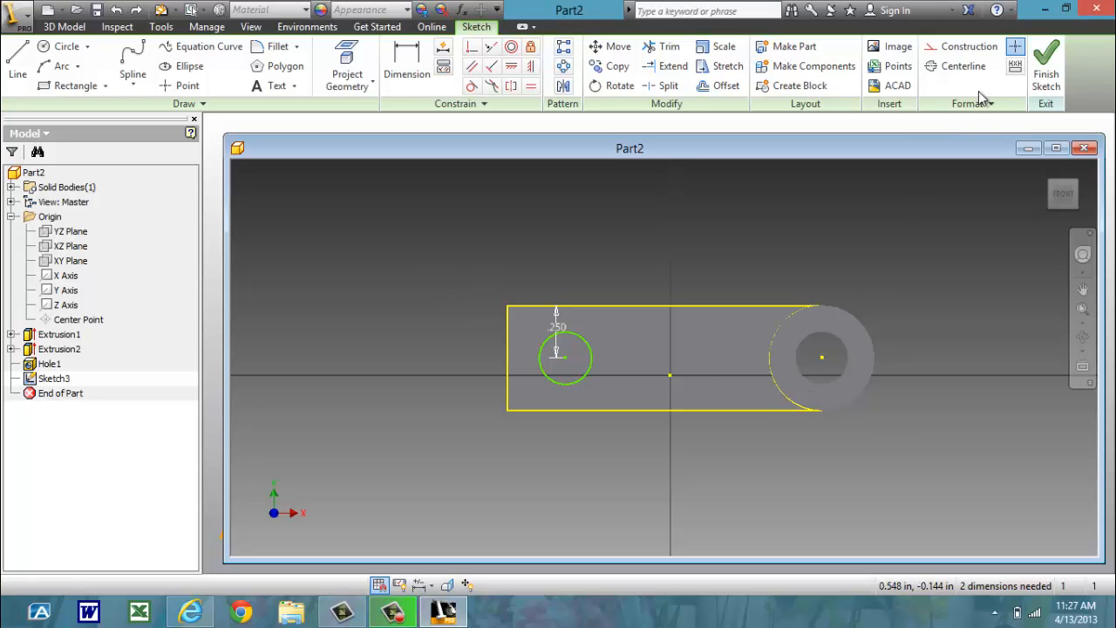
Finish the sketch and extrude-cut the circle near the block's square end through all, into the block
click(1046, 74)
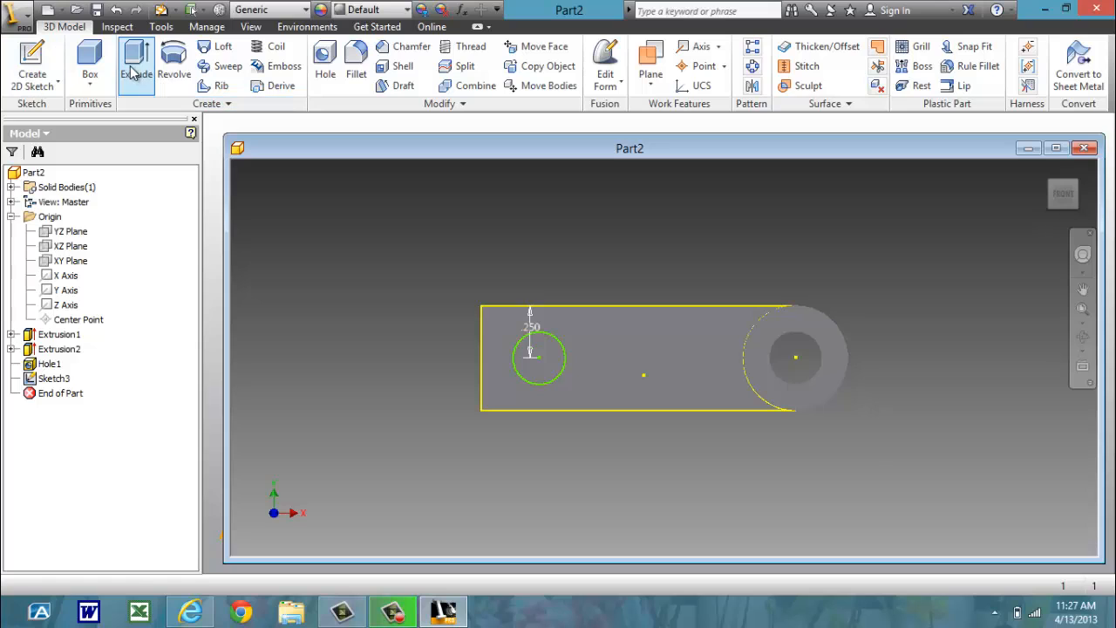
click(138, 68)
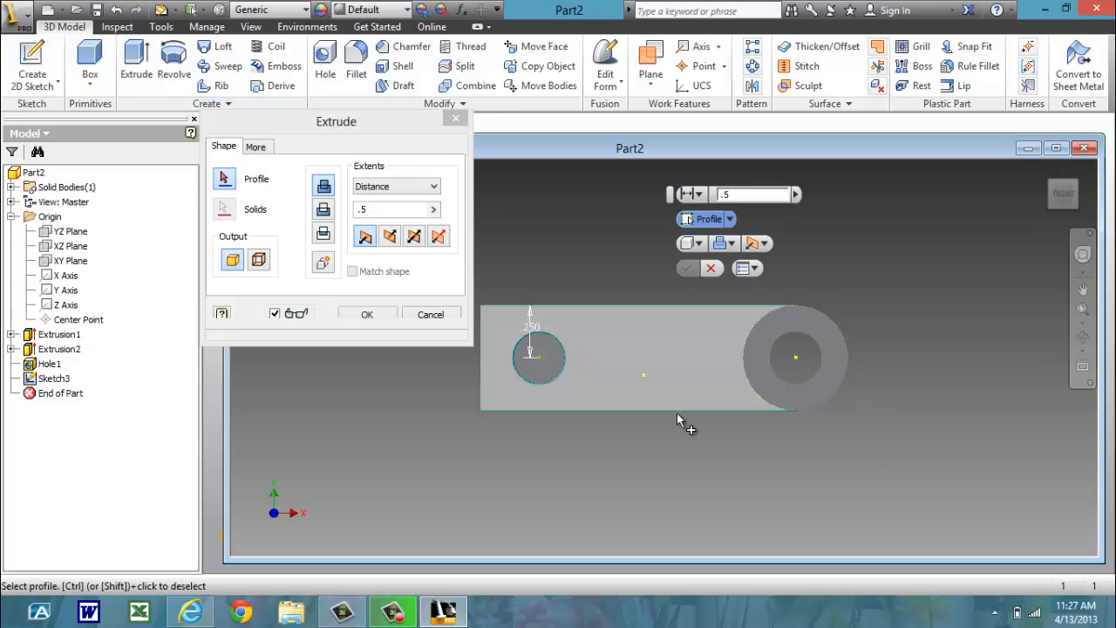
click(543, 366)
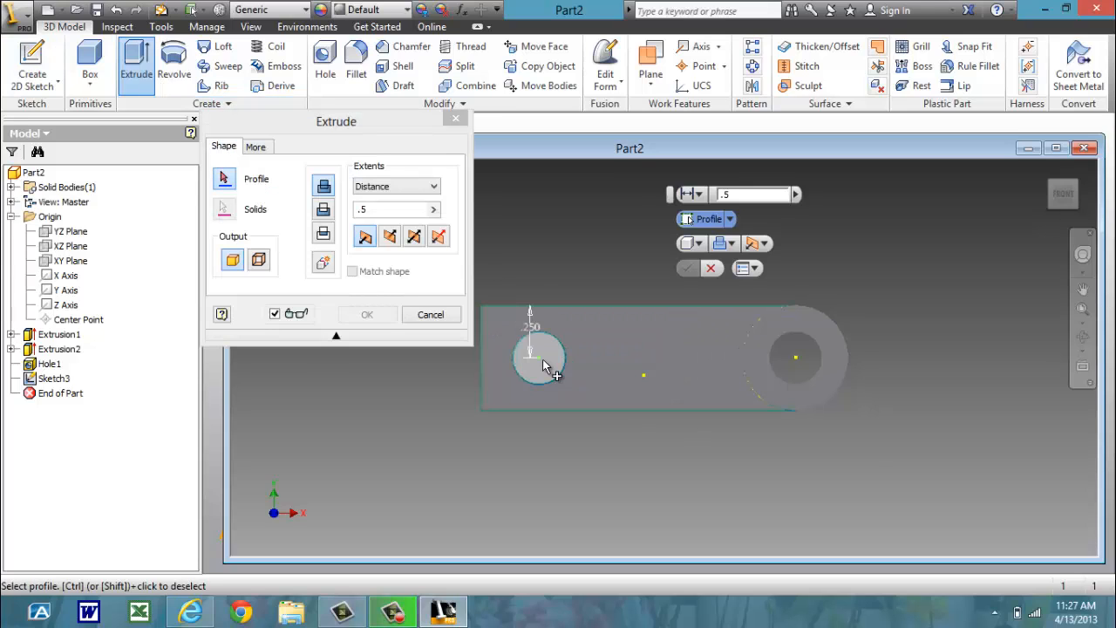
click(324, 211)
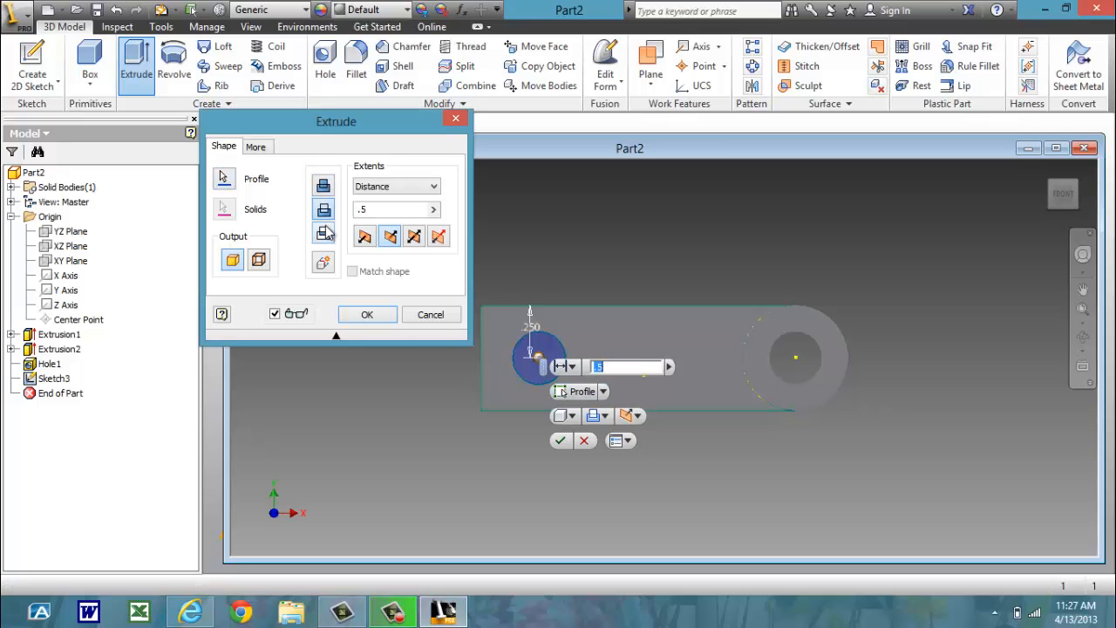
click(436, 188)
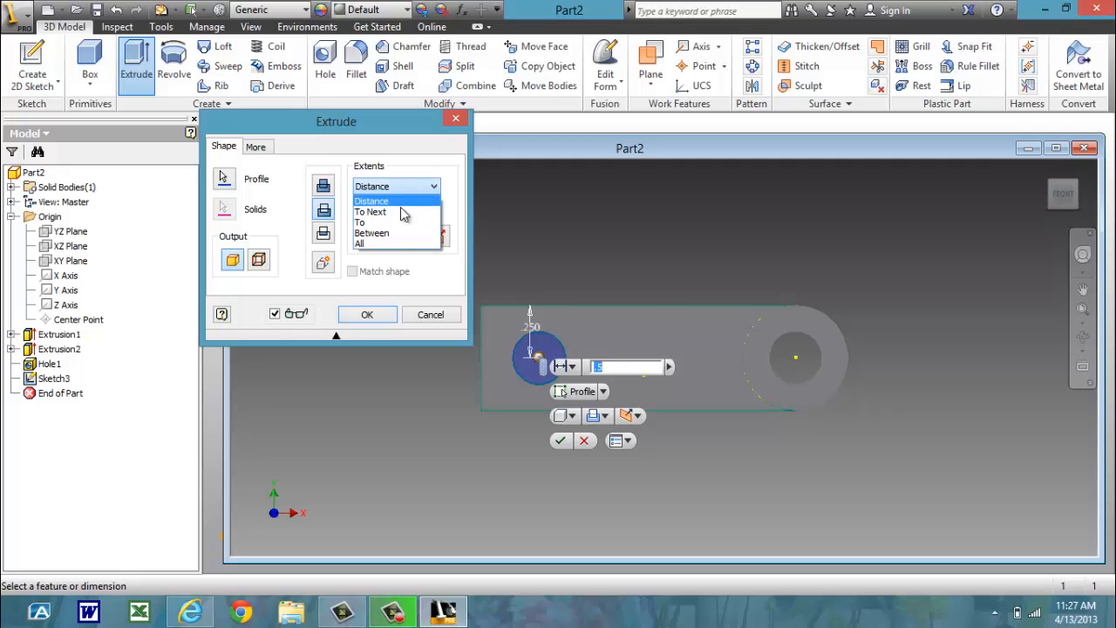
click(368, 245)
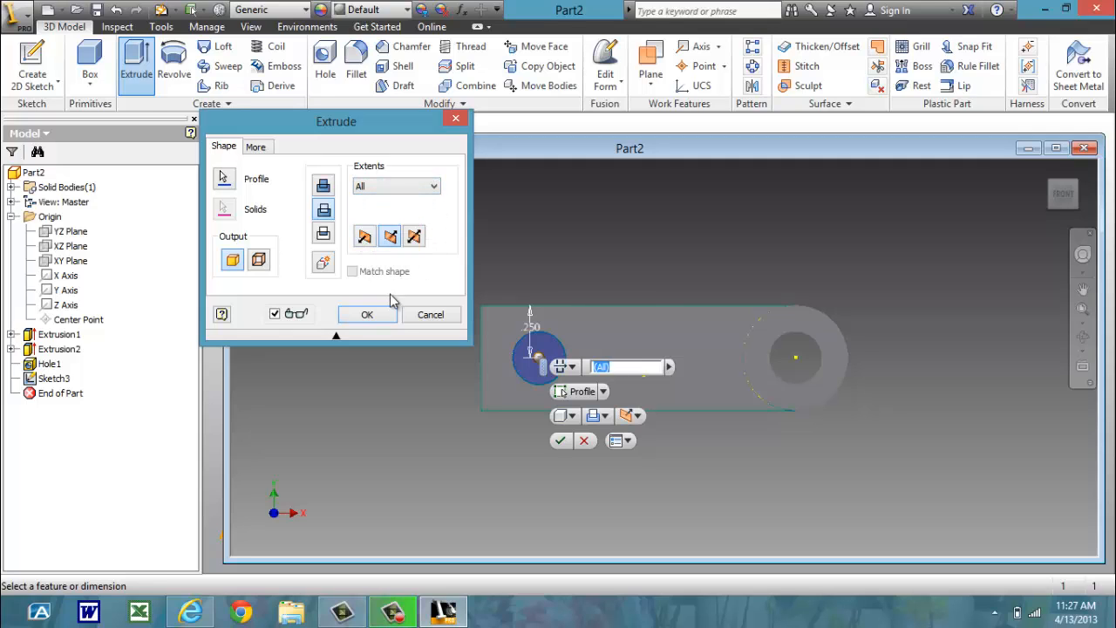
click(368, 315)
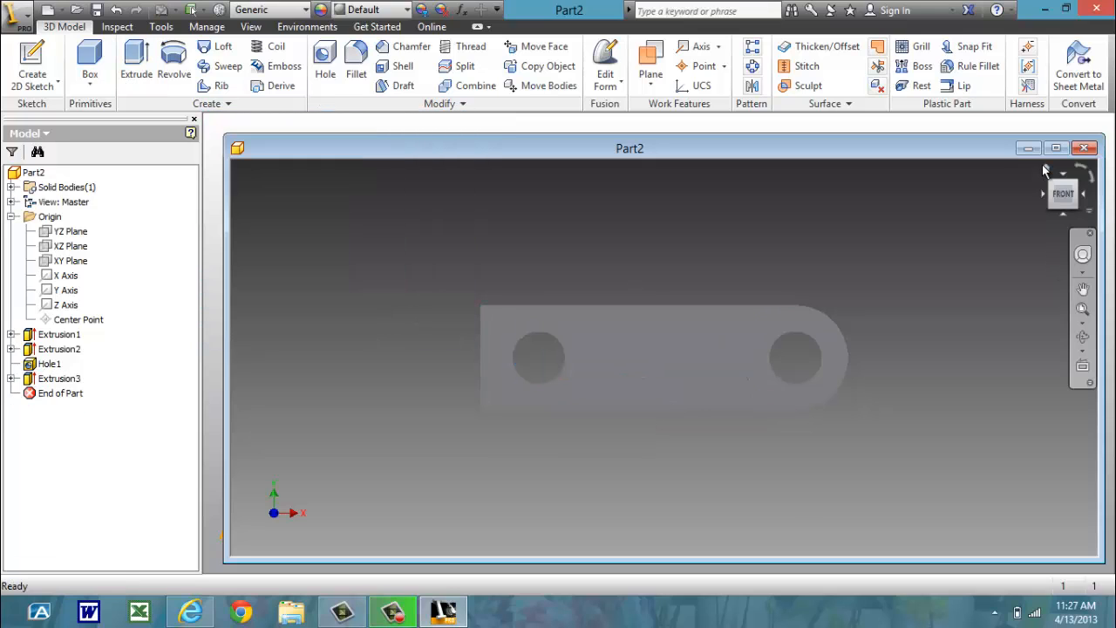
On the block's front face, sketch a rectangle about 0.28 by 0.25 in from the square end's edge to the hole's lowest point, matching its height
click(1048, 168)
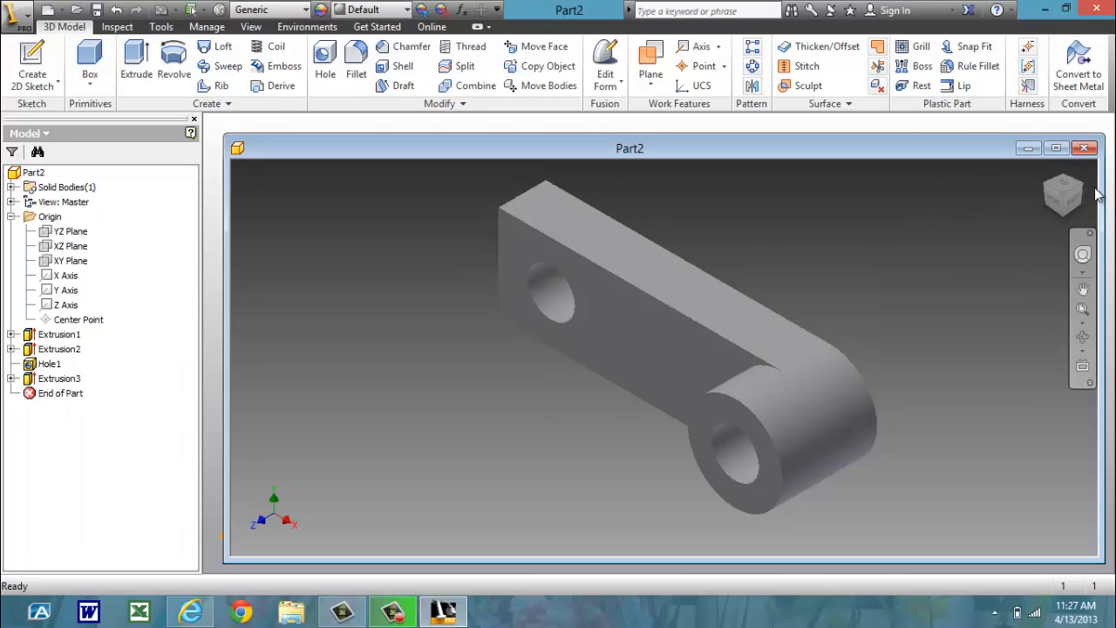
click(1051, 206)
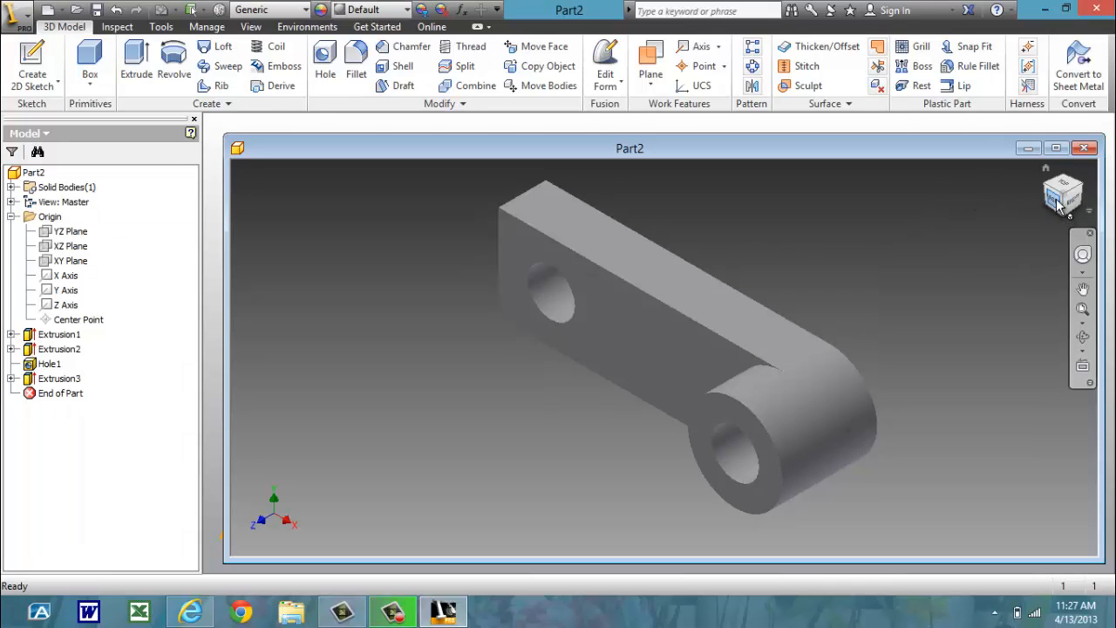
click(39, 68)
click(506, 375)
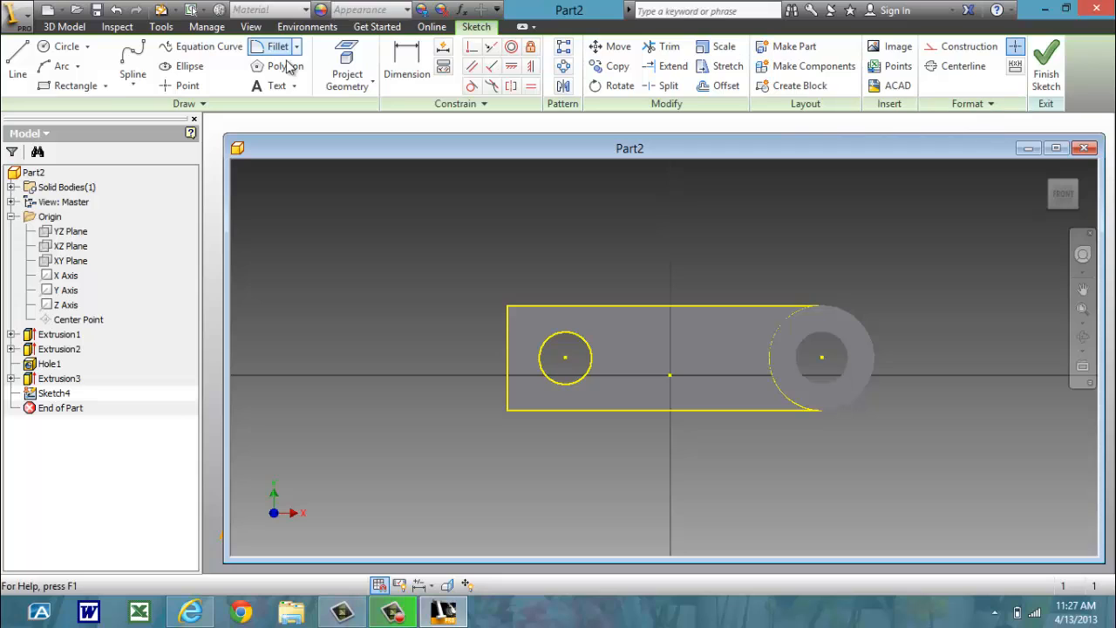
click(48, 91)
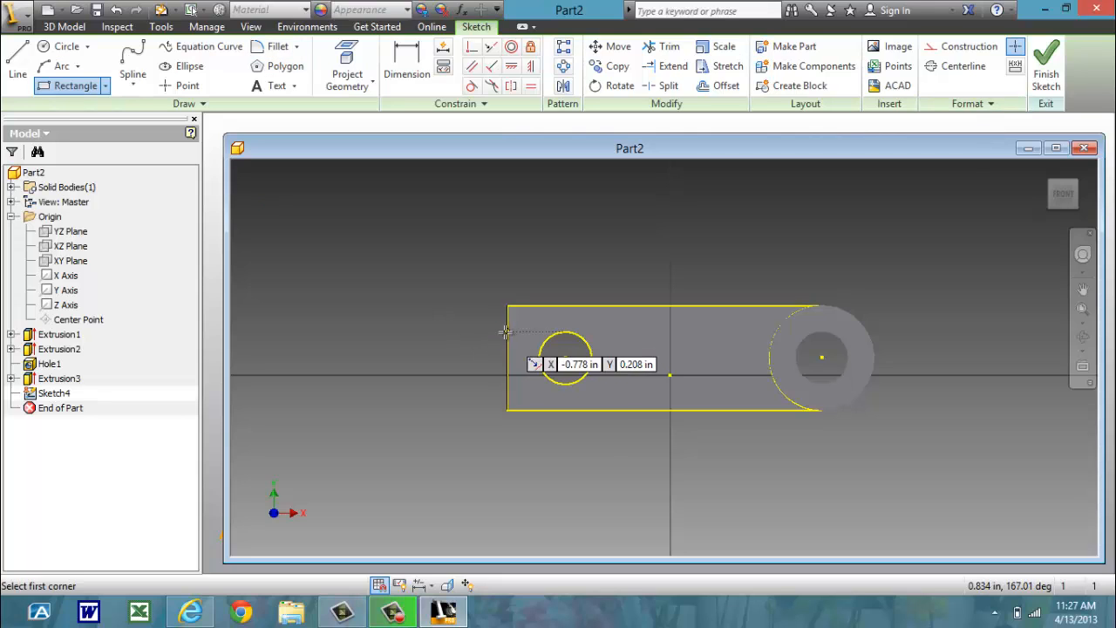
click(507, 333)
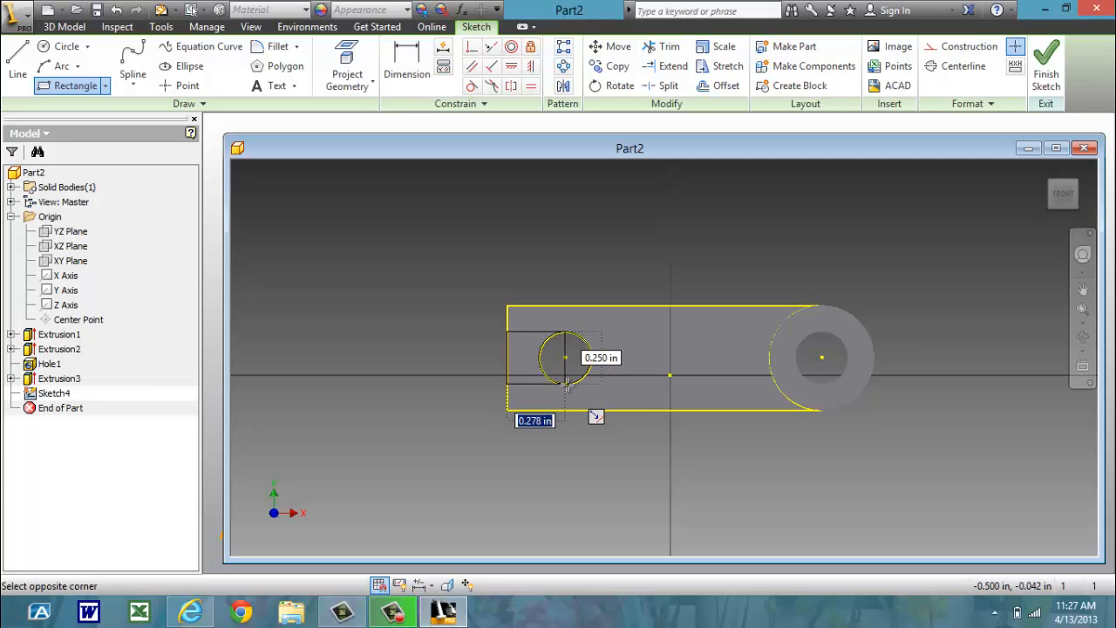
click(565, 384)
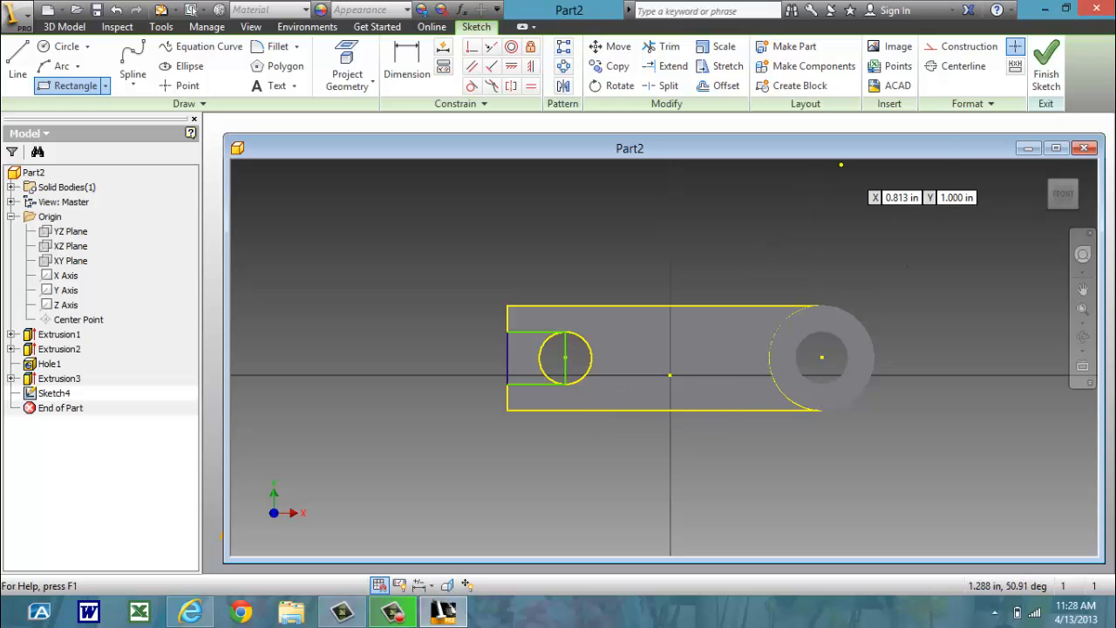
Finish the sketch and extrude-cut the rectangle through all, into the block, to open the hole into a slot
click(1045, 68)
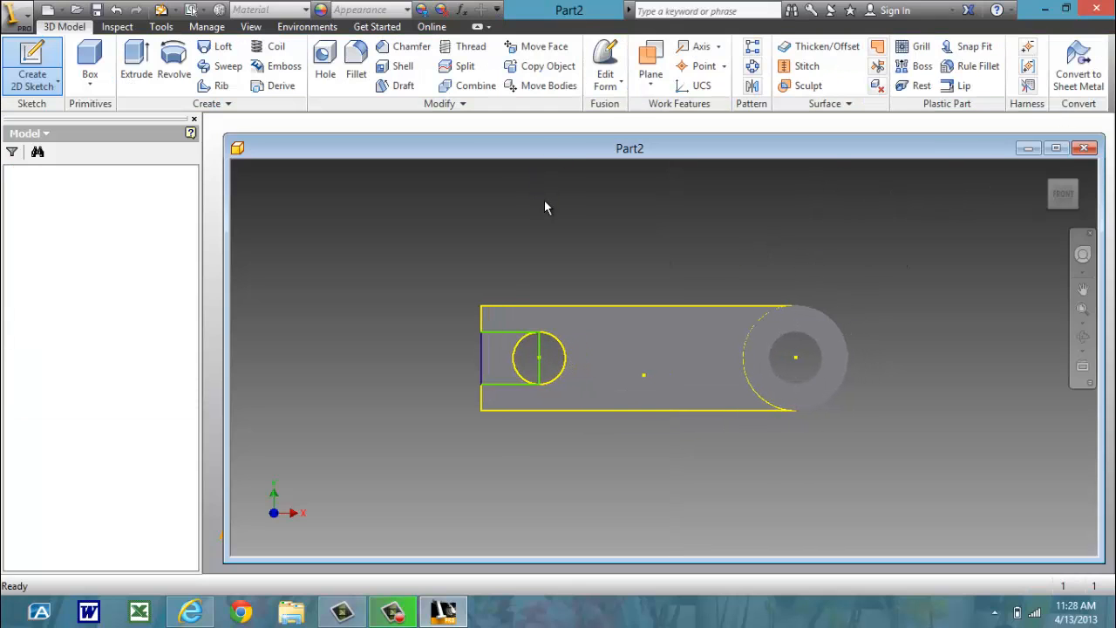
click(136, 63)
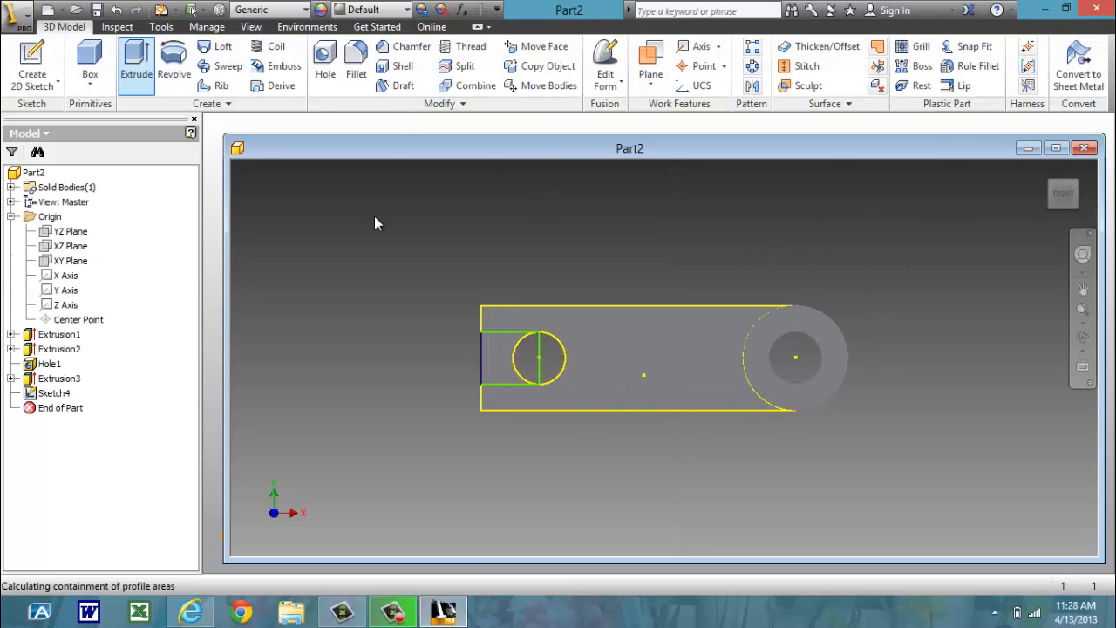
click(511, 357)
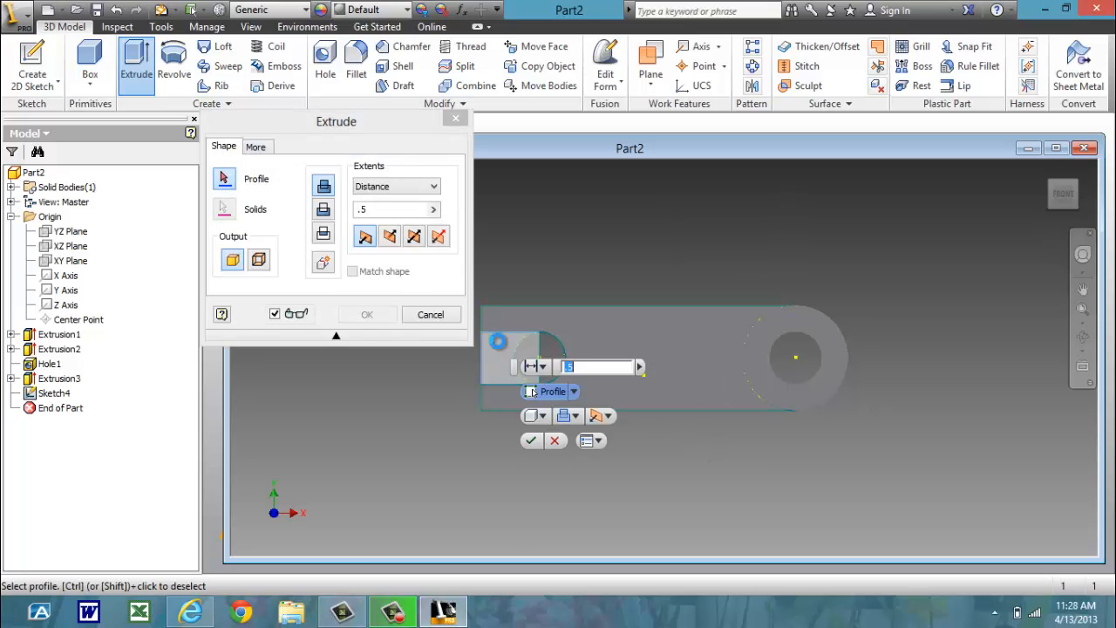
click(323, 210)
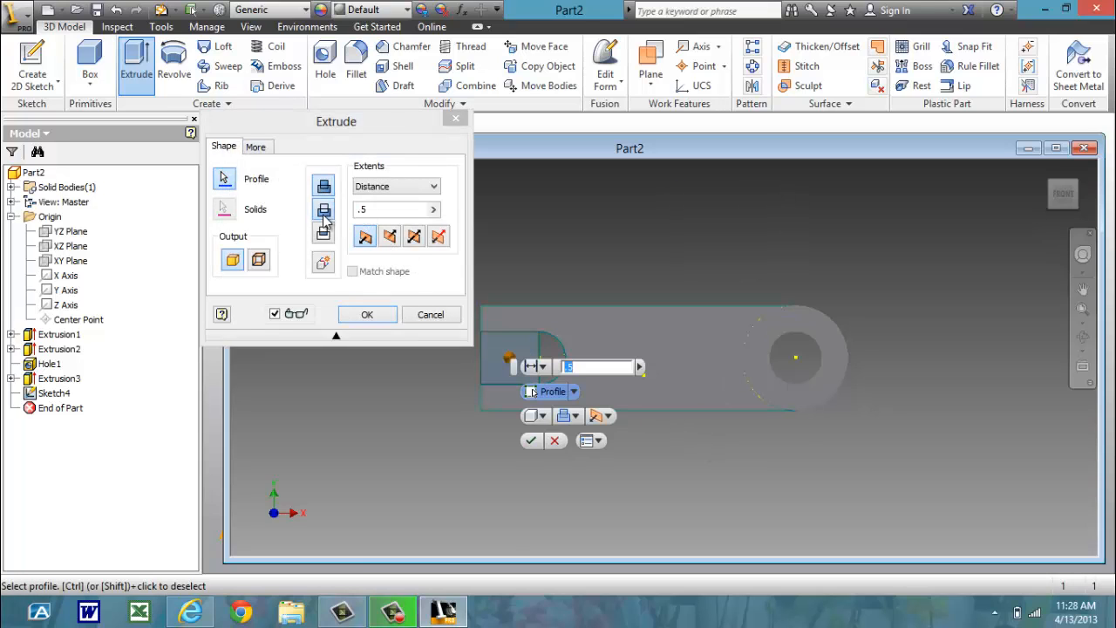
click(389, 236)
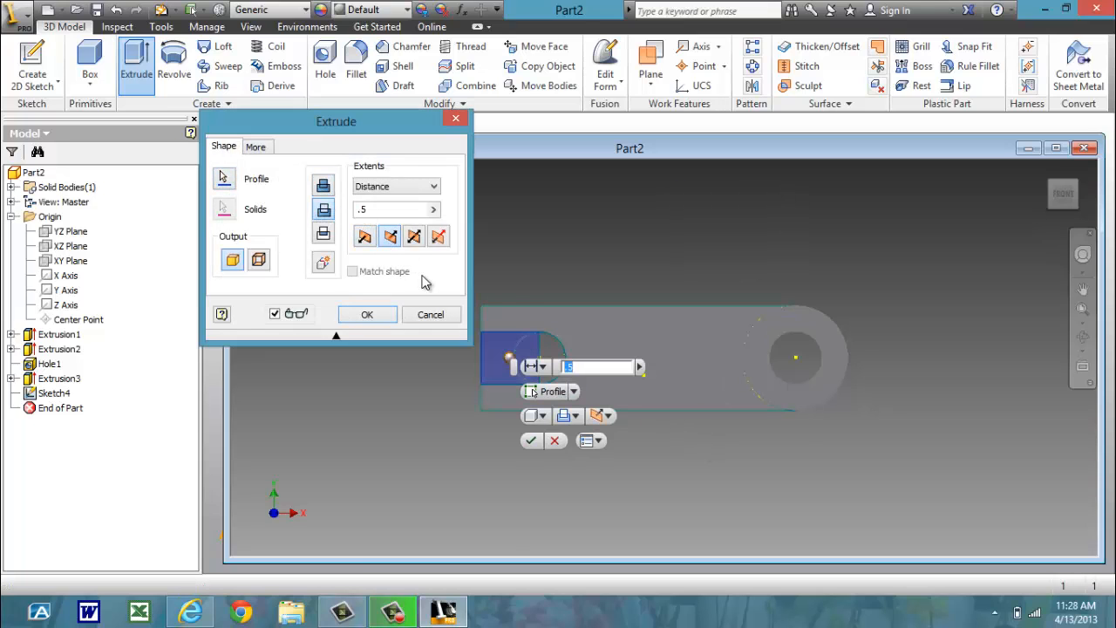
click(381, 188)
click(375, 246)
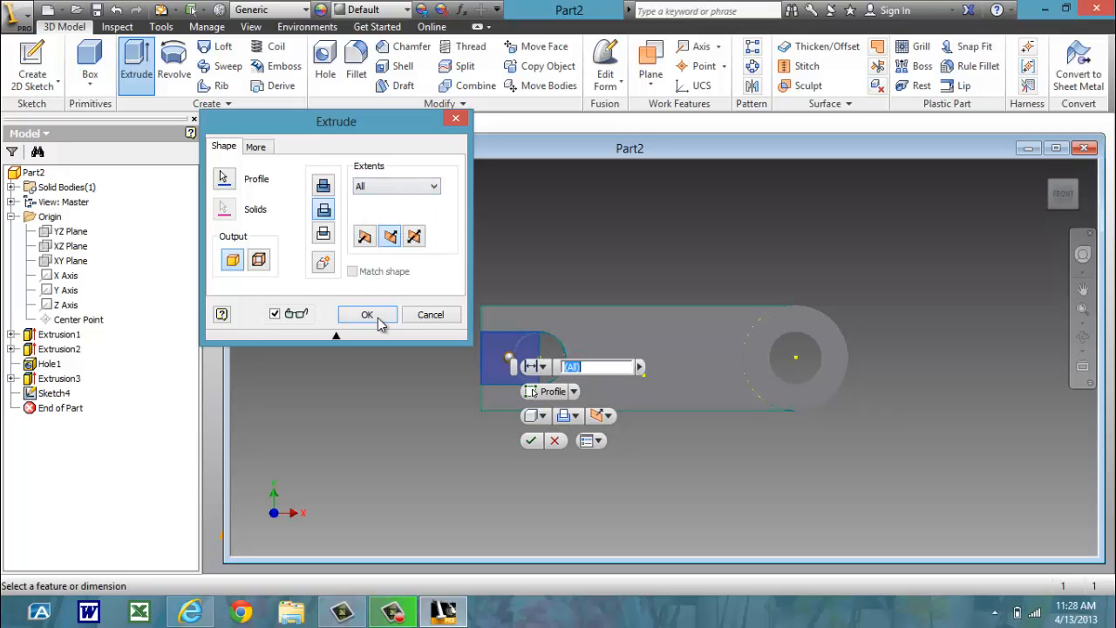
click(367, 315)
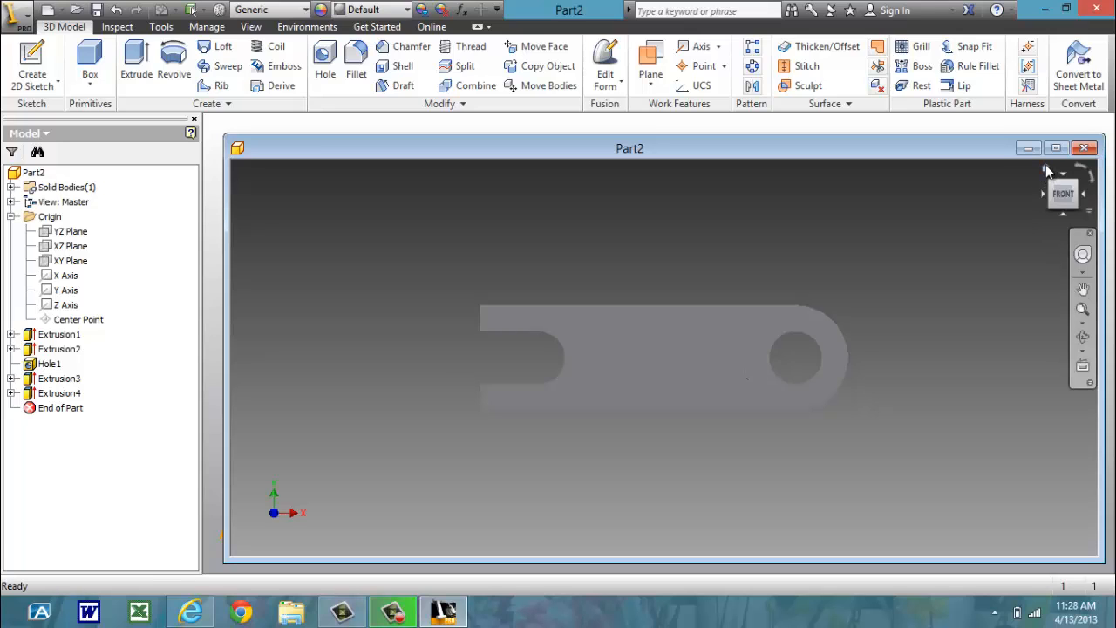
Examine the slotted part from the front, underside and back, ending in the home view
click(1046, 169)
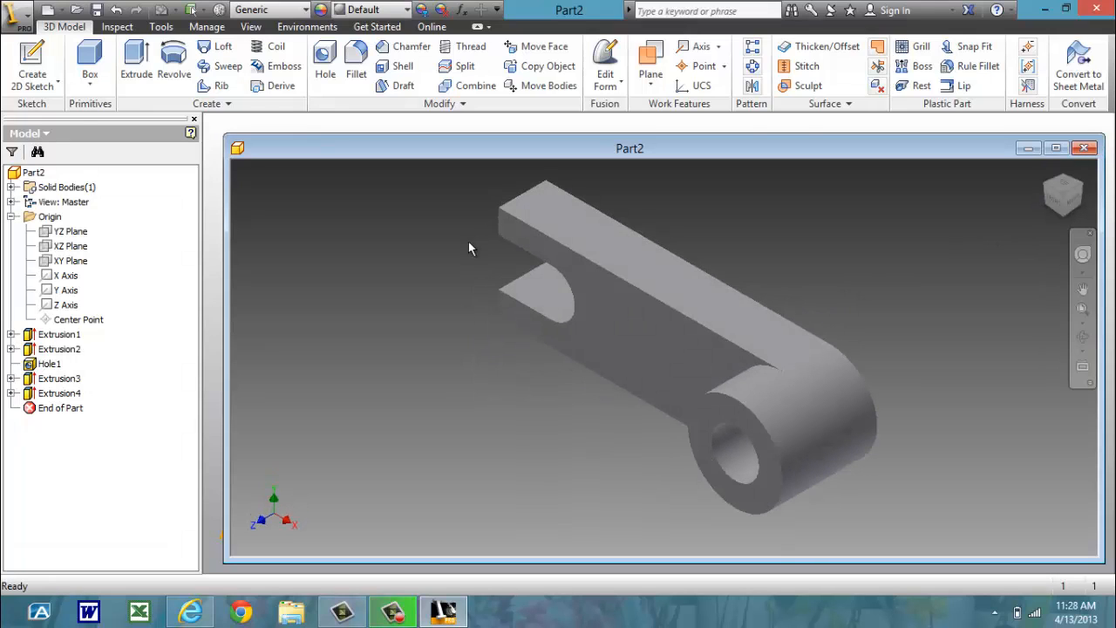
click(1063, 212)
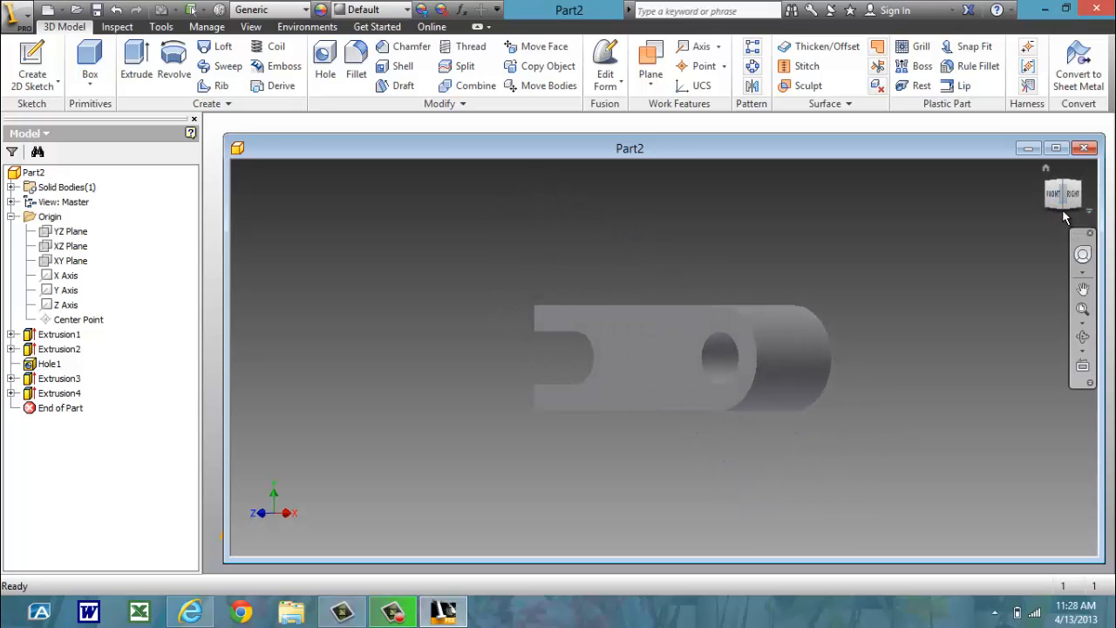
click(1063, 213)
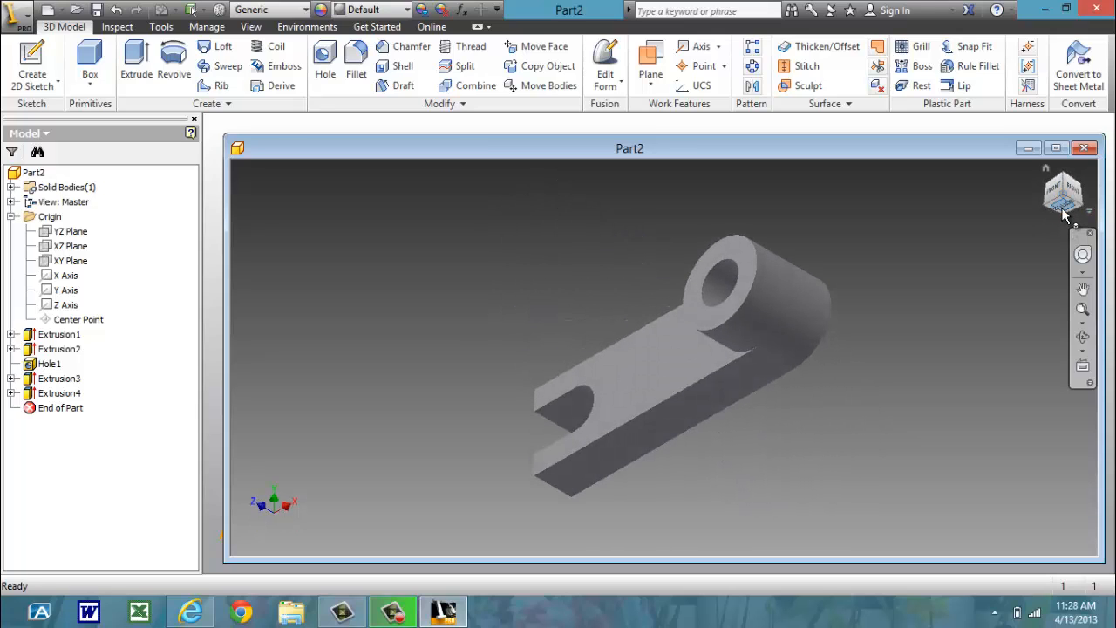
click(1085, 208)
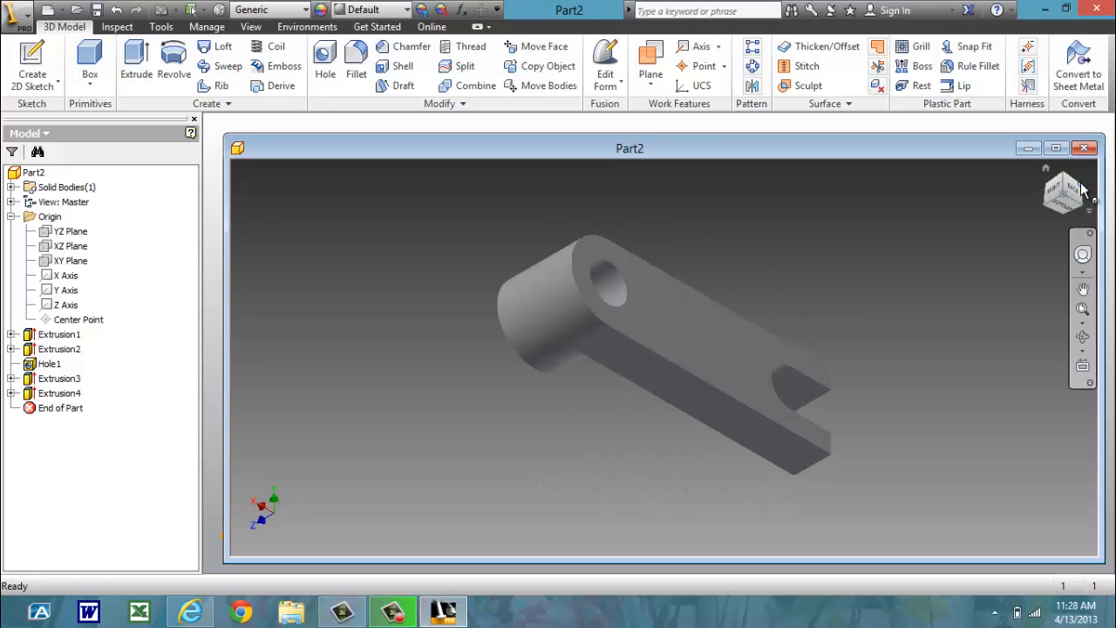
click(1081, 190)
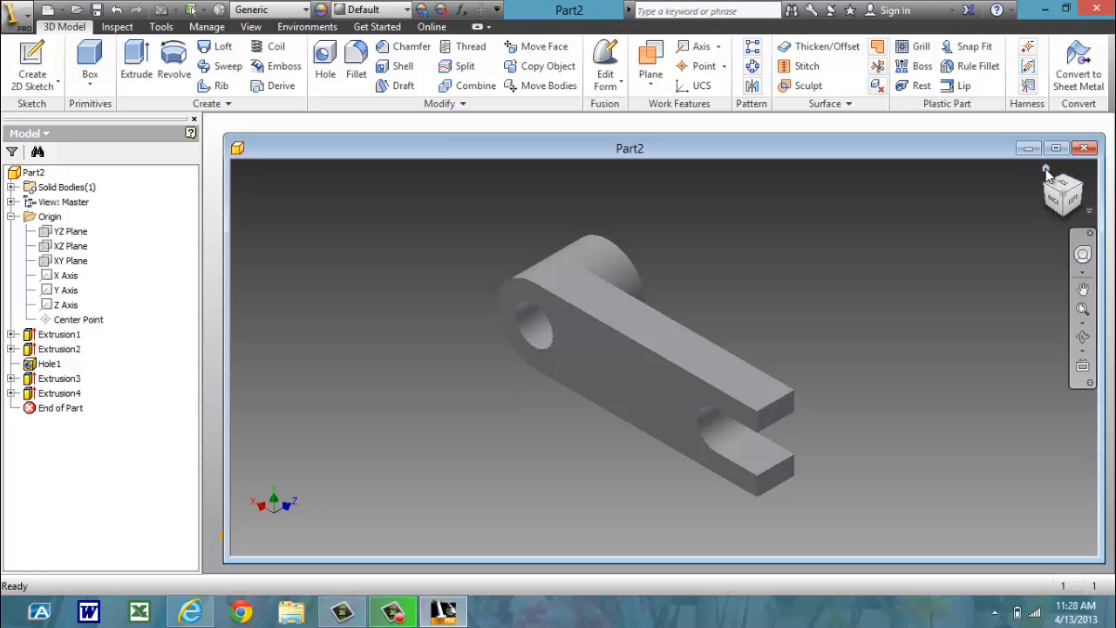
click(1046, 168)
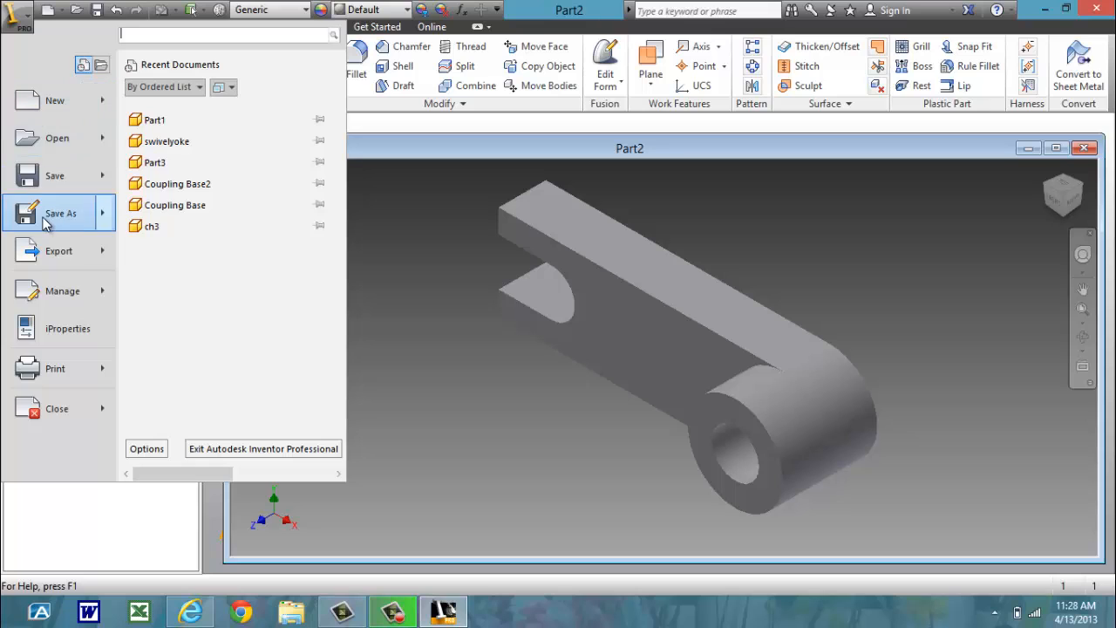
Save the part as part3 in the parametric modeling folder, replacing the existing file
click(43, 218)
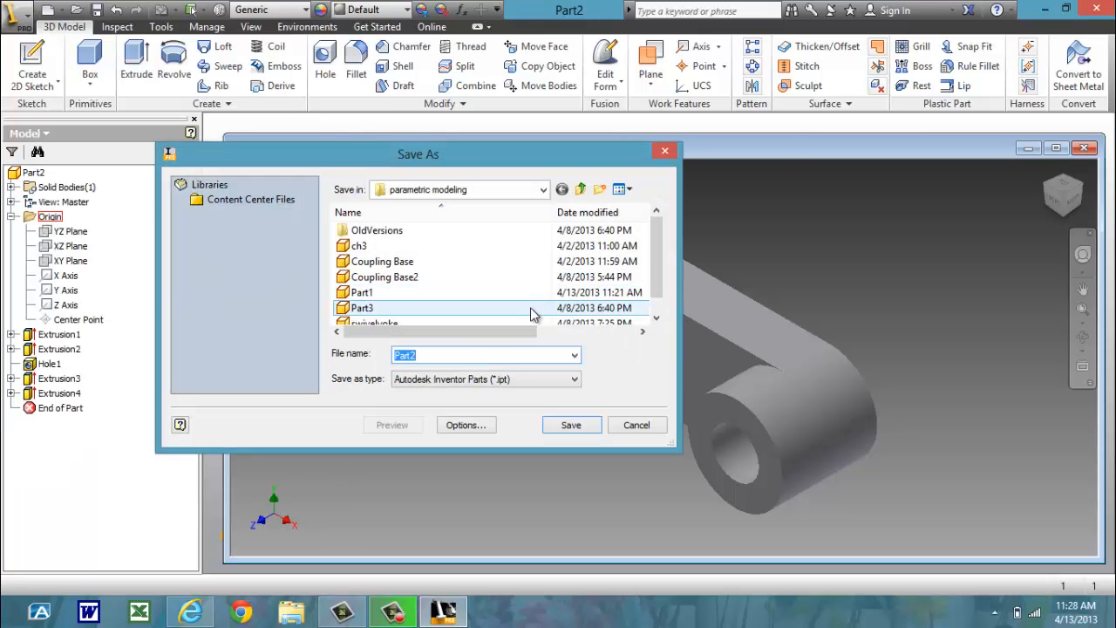
text(pa)
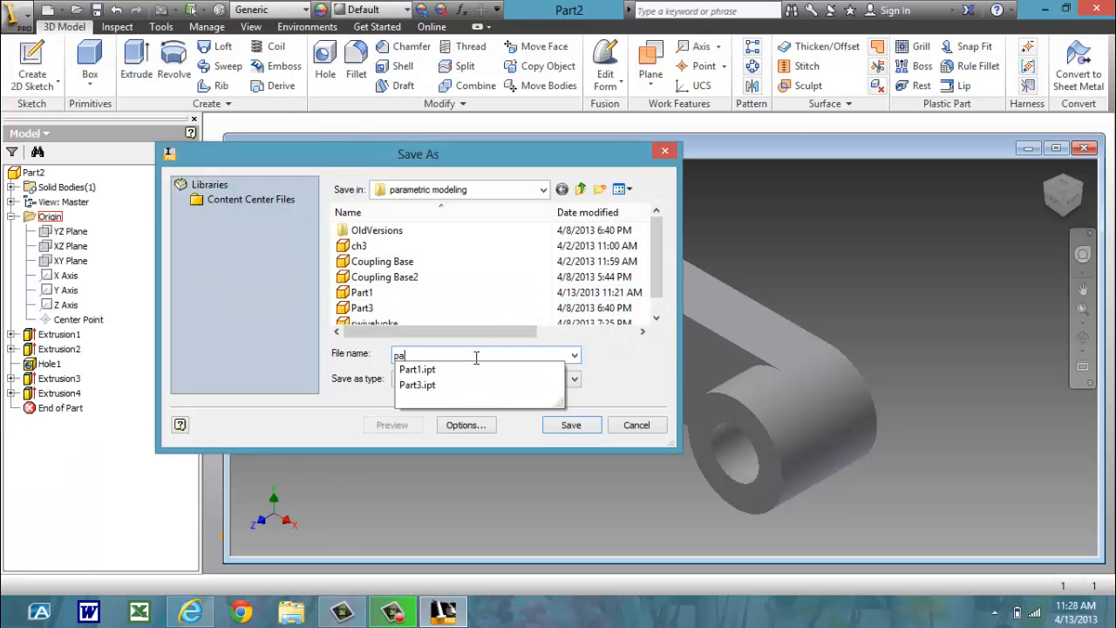
text(rt3)
click(562, 428)
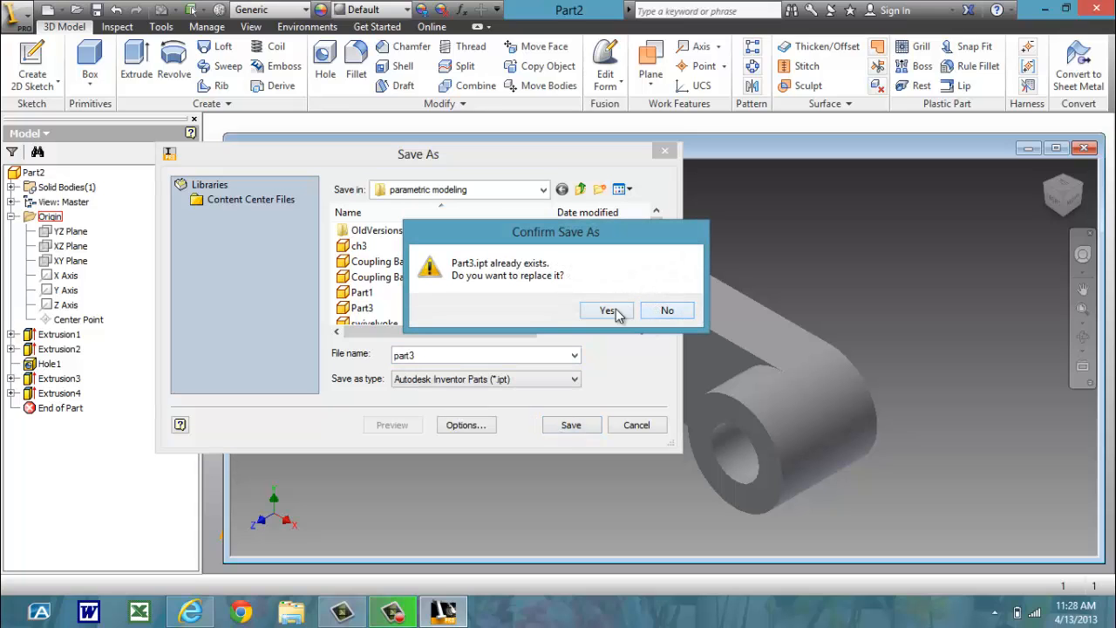
click(610, 311)
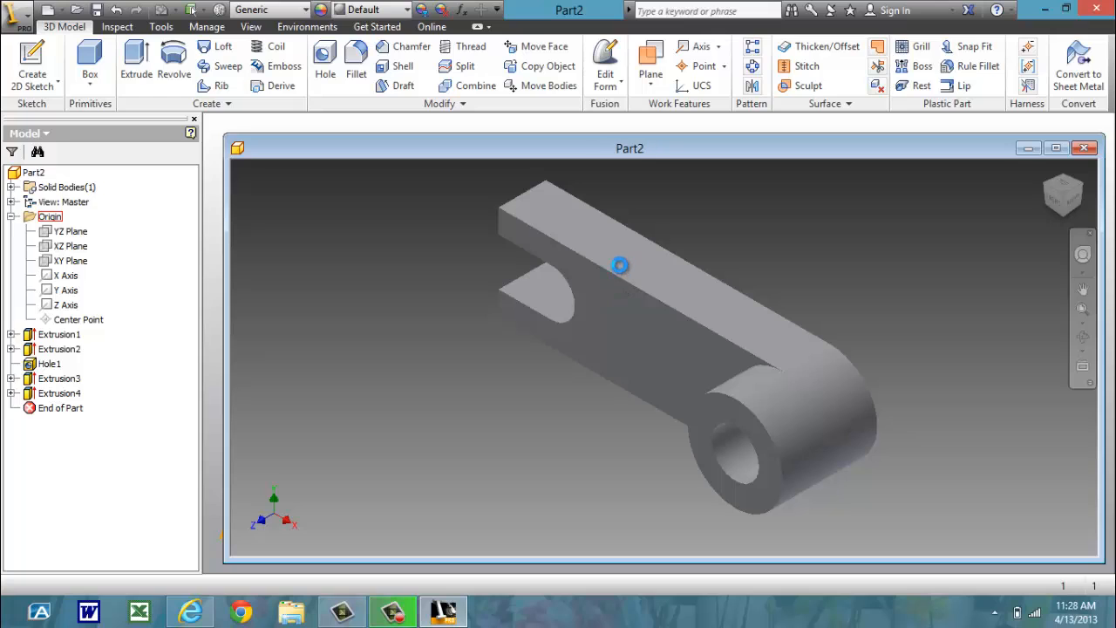